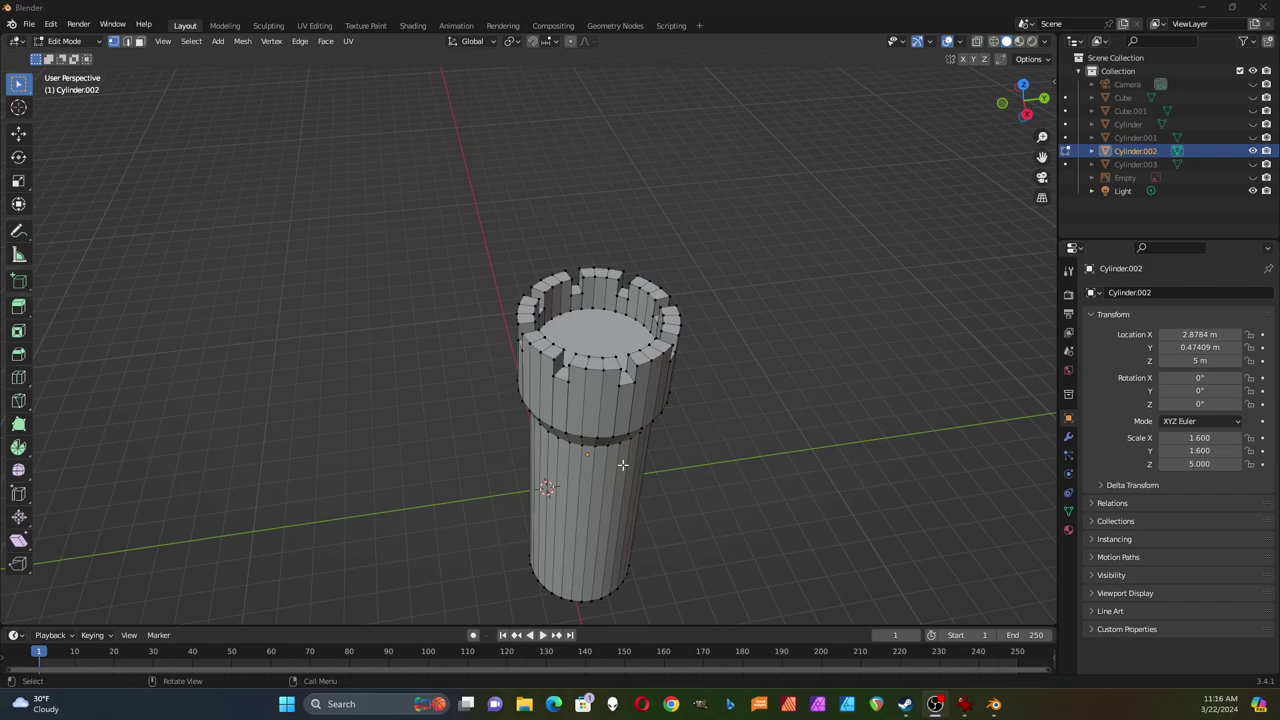
Unhide the camera, Cube, Cube.001 and all cylinders, keeping the reference image plane hidden.
{"action": "middle_click_drag", "start_coordinate": [776, 362], "coordinate": [807, 353]}
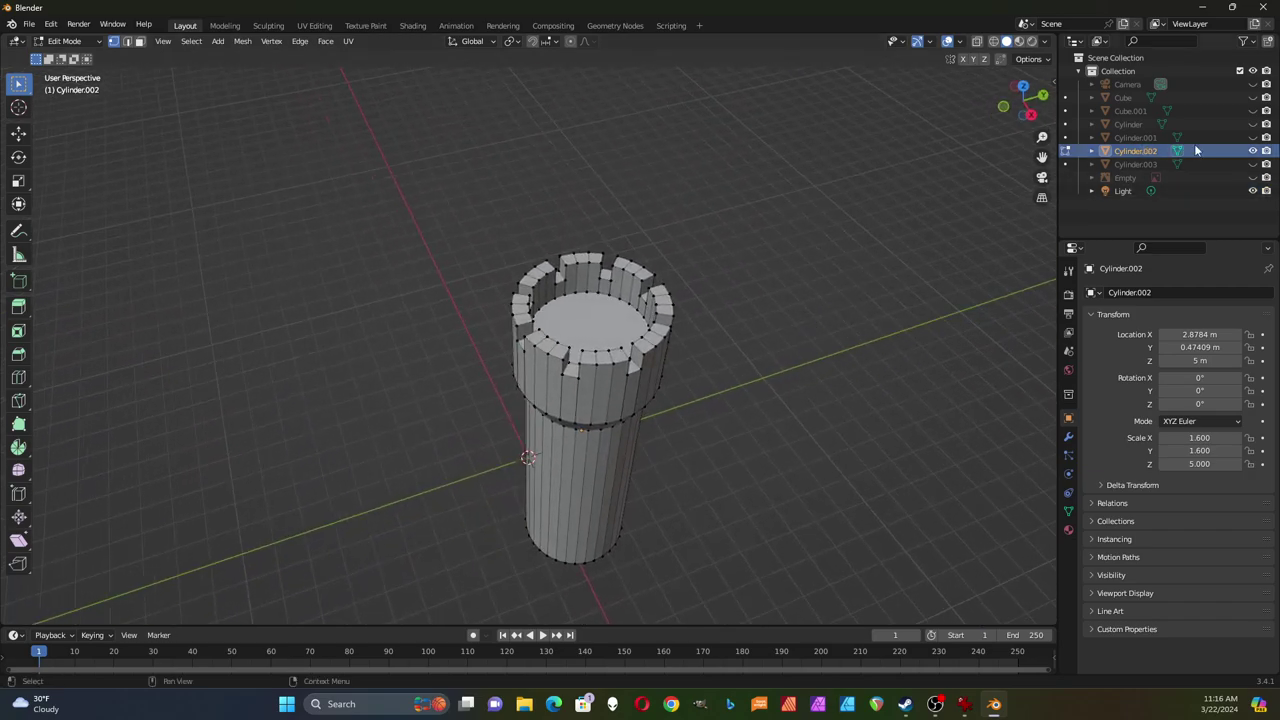
{"action": "left_click", "coordinate": [1253, 137]}
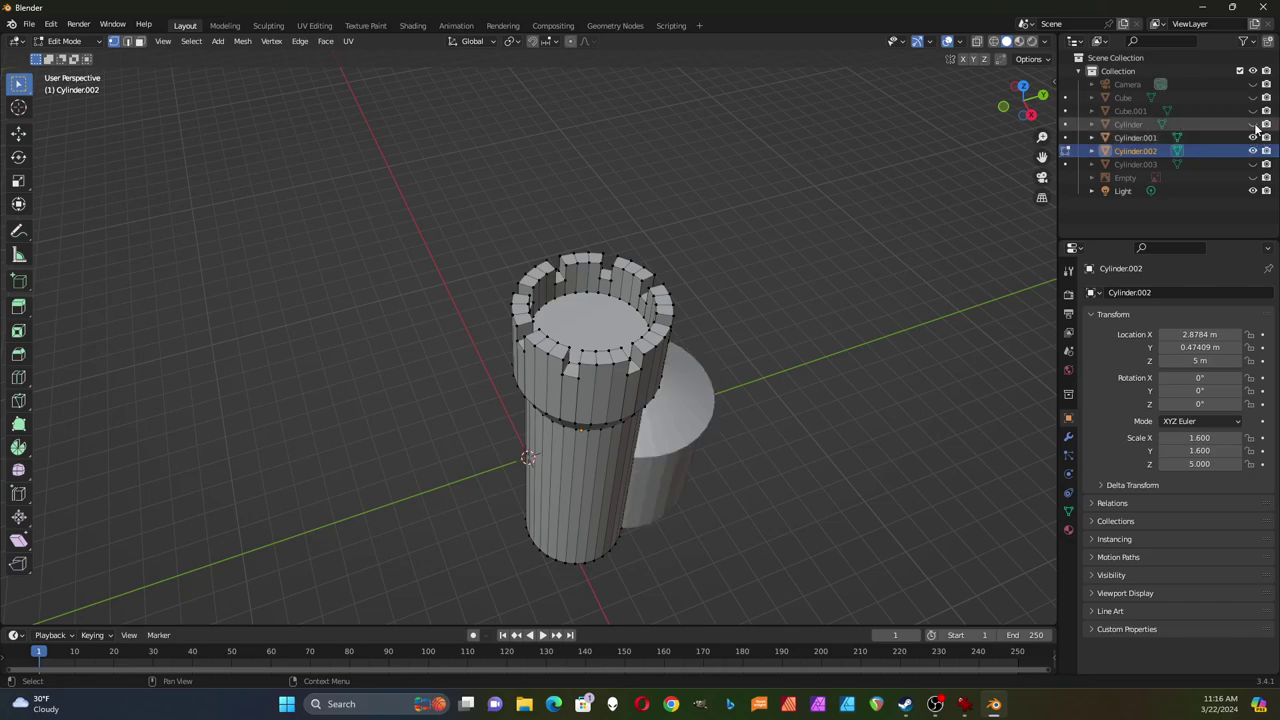
{"action": "left_click", "coordinate": [1253, 124]}
{"action": "left_click", "coordinate": [1253, 110]}
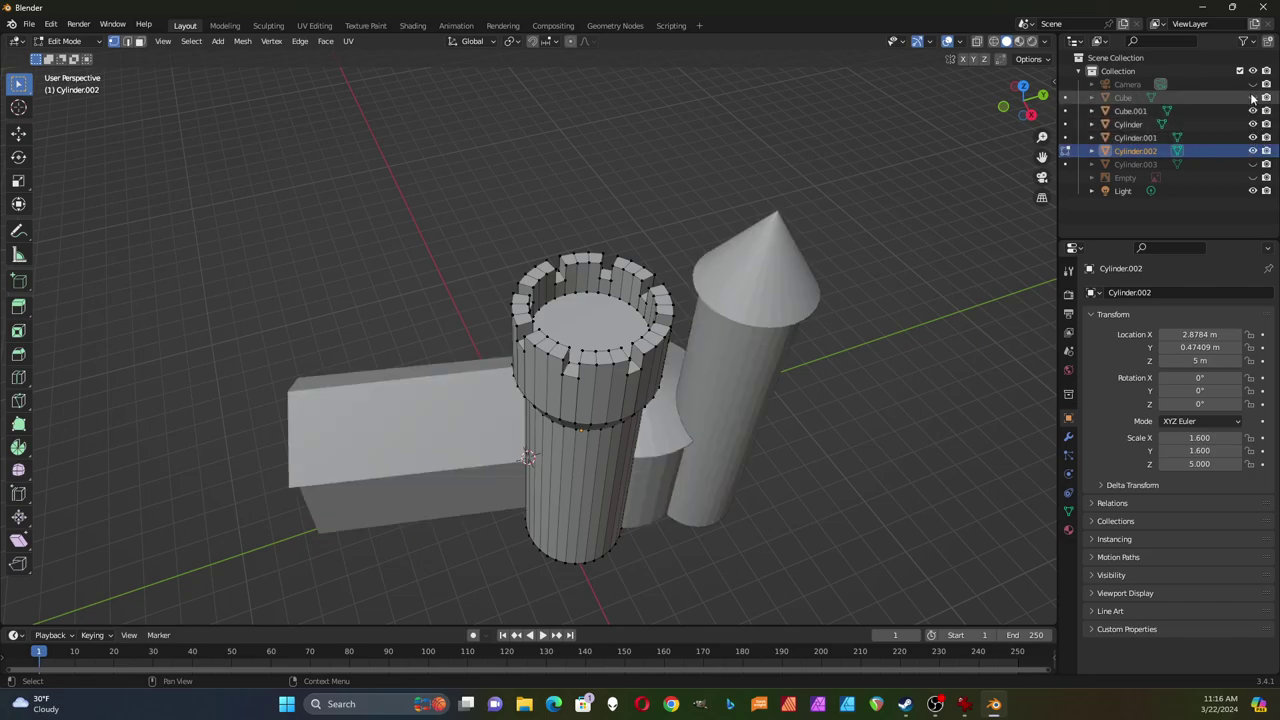
{"action": "left_click", "coordinate": [1253, 97]}
{"action": "left_click", "coordinate": [1253, 84]}
{"action": "left_click", "coordinate": [1253, 164]}
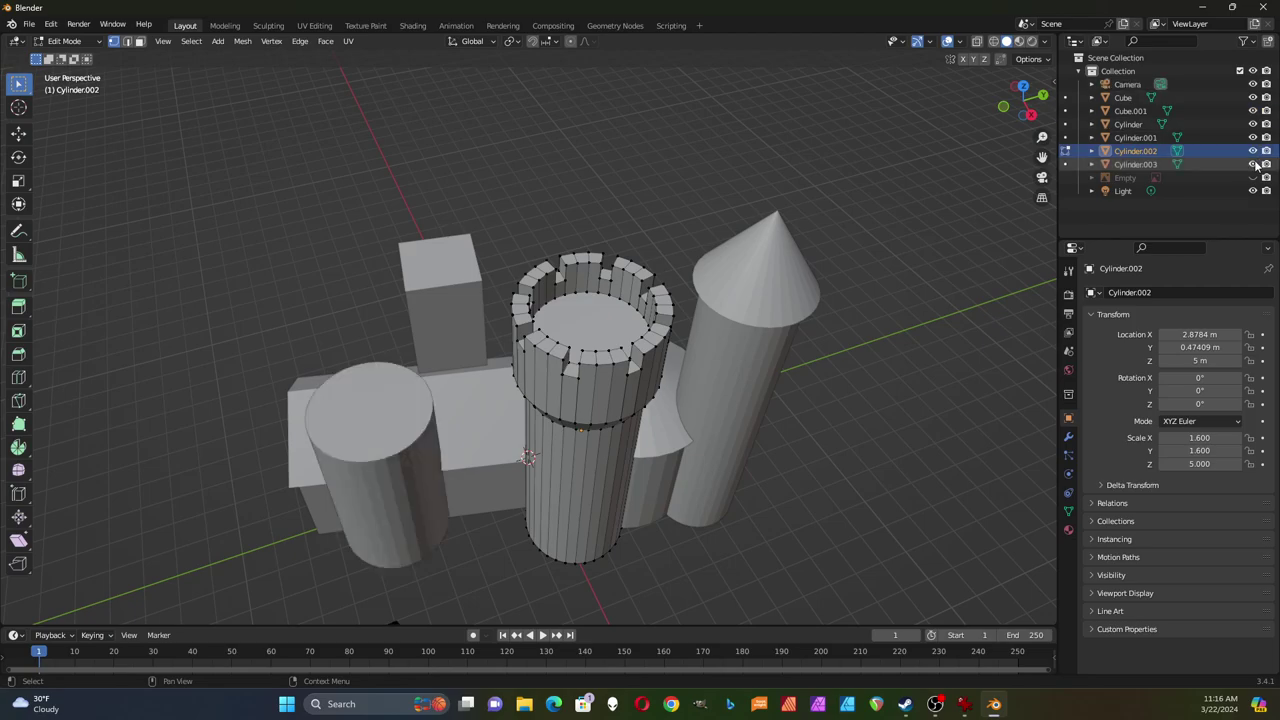
{"action": "left_click", "coordinate": [1253, 177]}
{"action": "left_click", "coordinate": [1253, 177]}
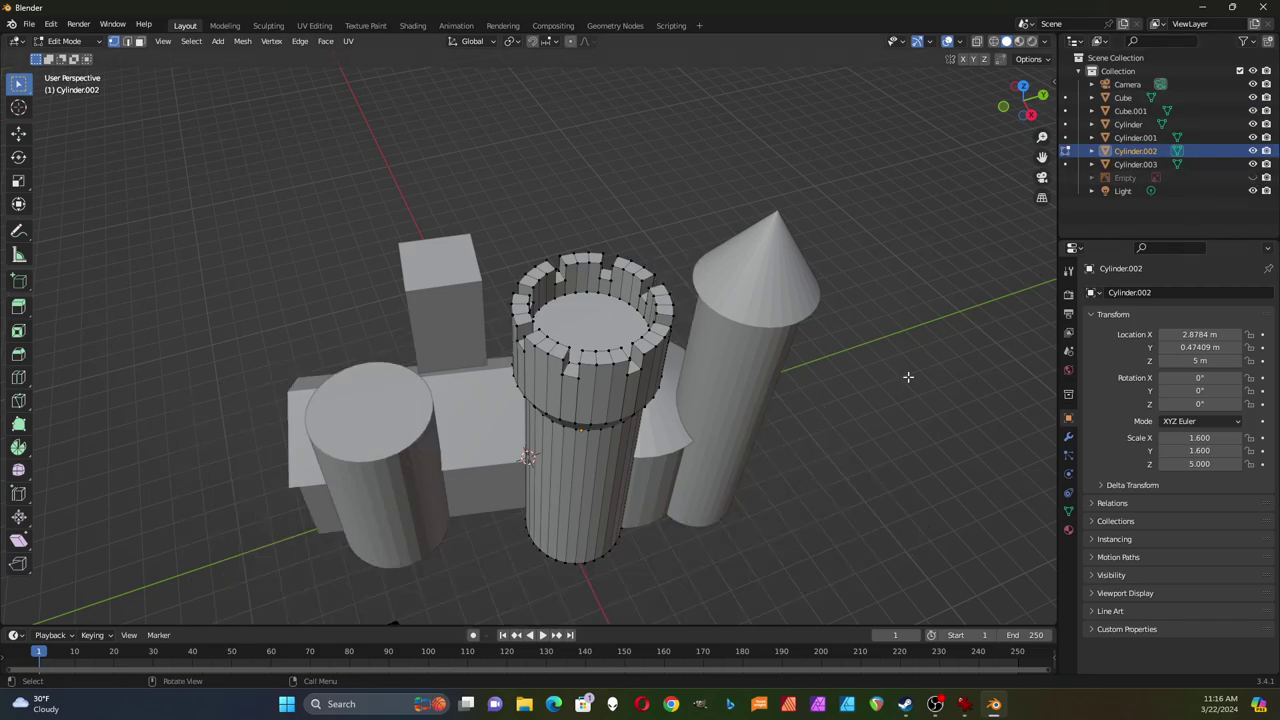
Hide Cube.001 and Cylinder through Cylinder.003, then return to Object Mode.
{"action": "middle_click_drag", "start_coordinate": [874, 412], "coordinate": [880, 497]}
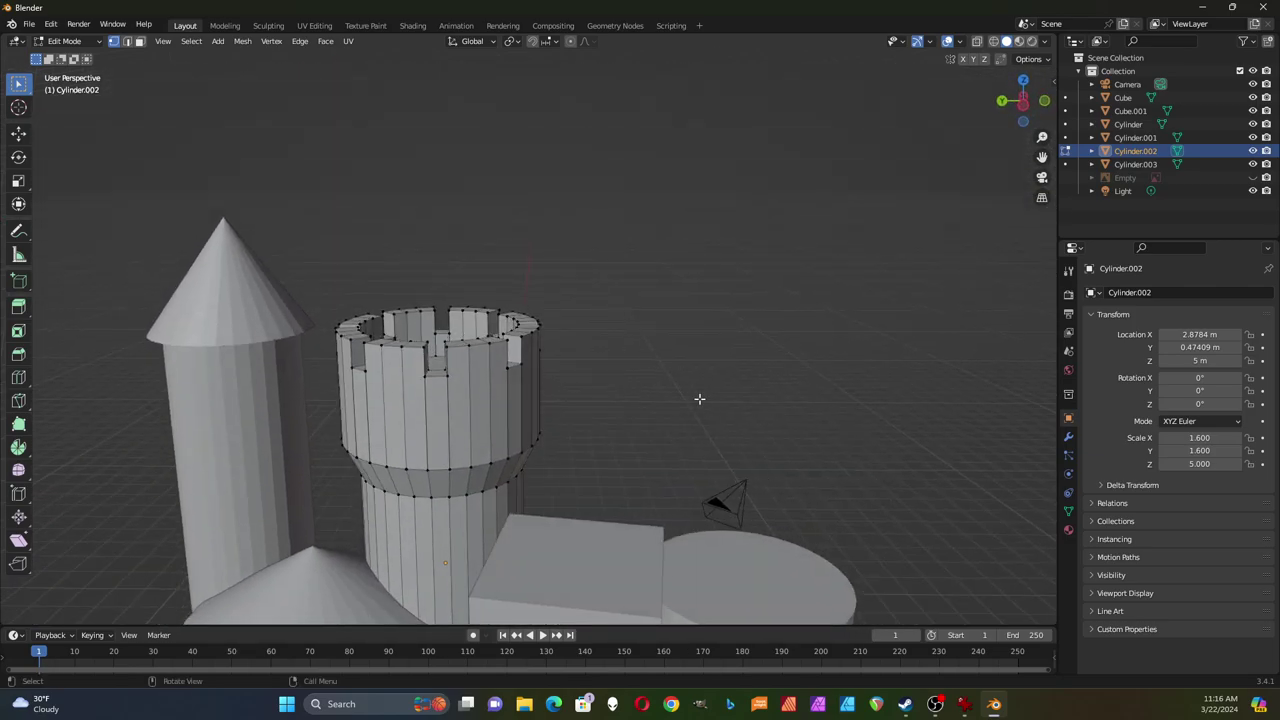
{"action": "scroll", "coordinate": [700, 405], "scroll_direction": "down", "scroll_amount": 5}
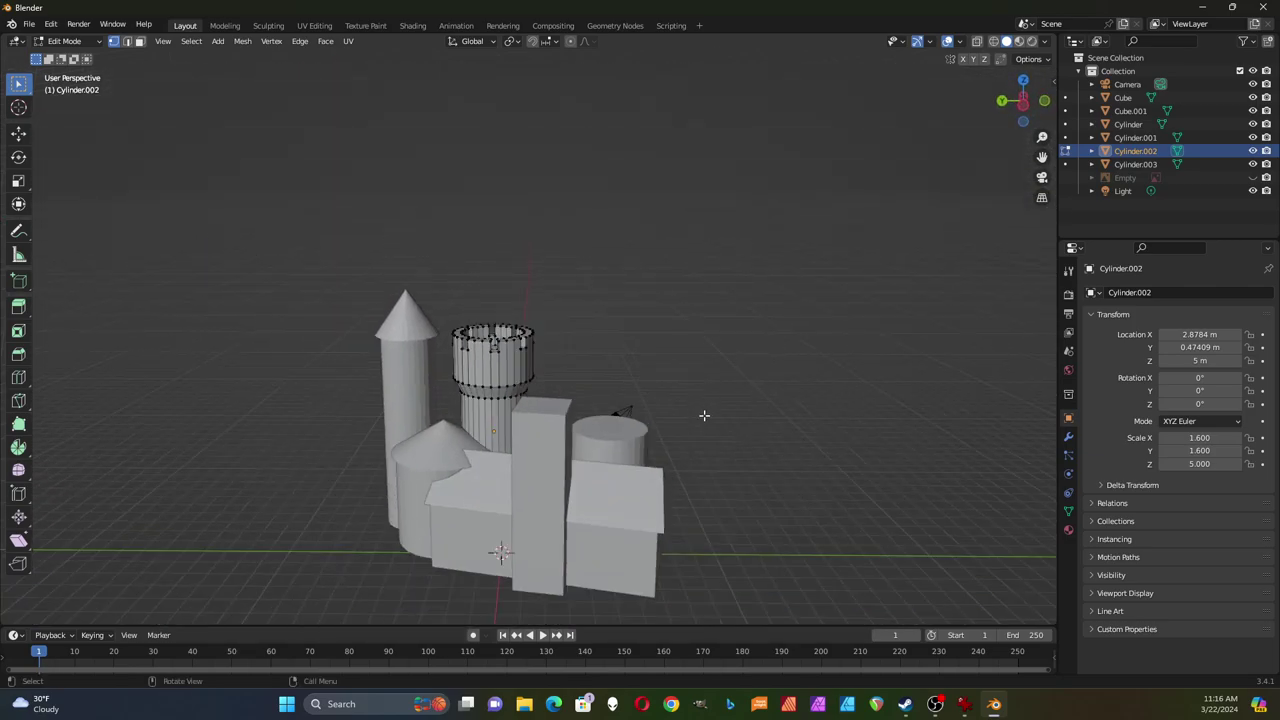
{"action": "left_click", "coordinate": [1252, 111]}
{"action": "left_click", "coordinate": [1252, 124]}
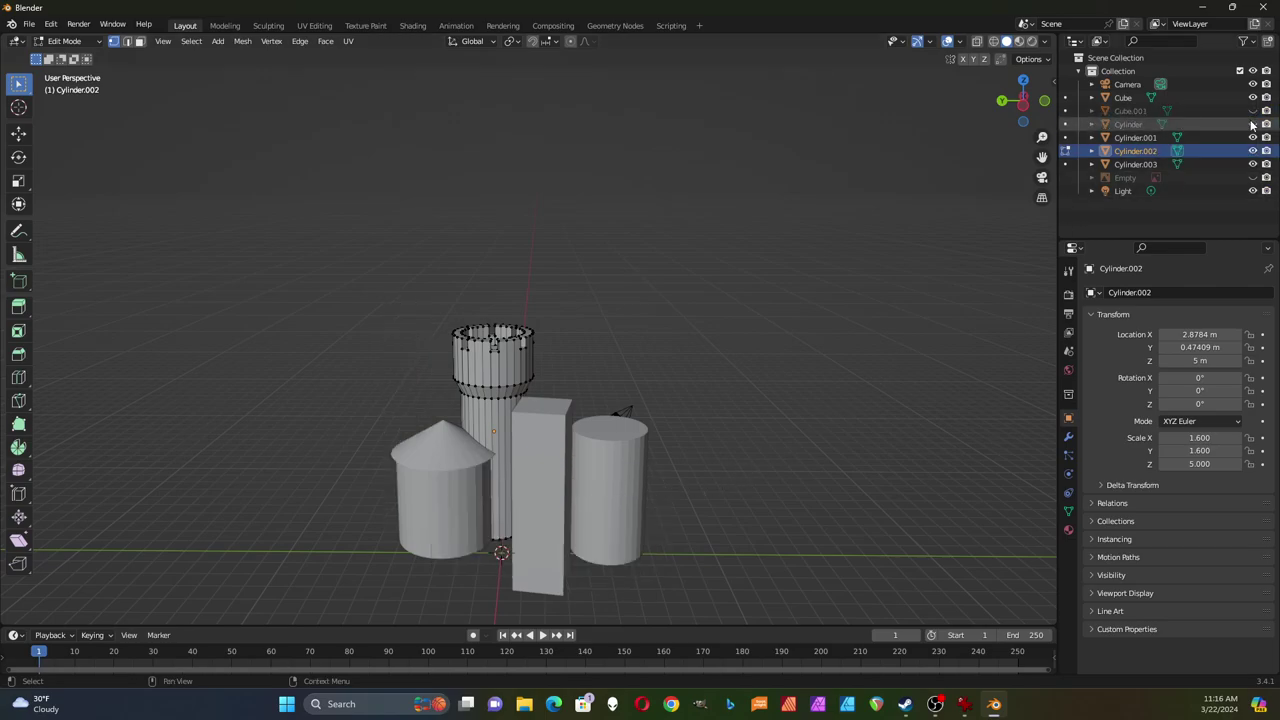
{"action": "left_click", "coordinate": [1252, 137]}
{"action": "left_click", "coordinate": [1252, 150]}
{"action": "left_click", "coordinate": [1252, 163]}
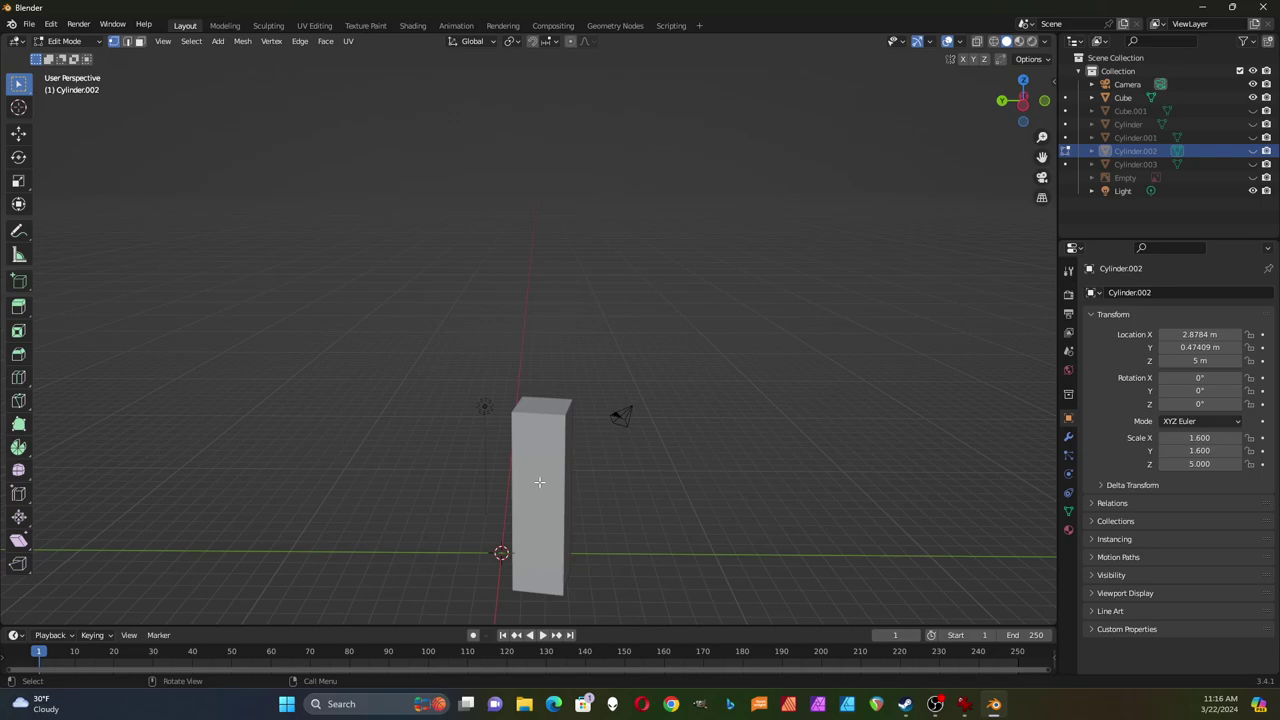
{"action": "key", "text": "Tab"}
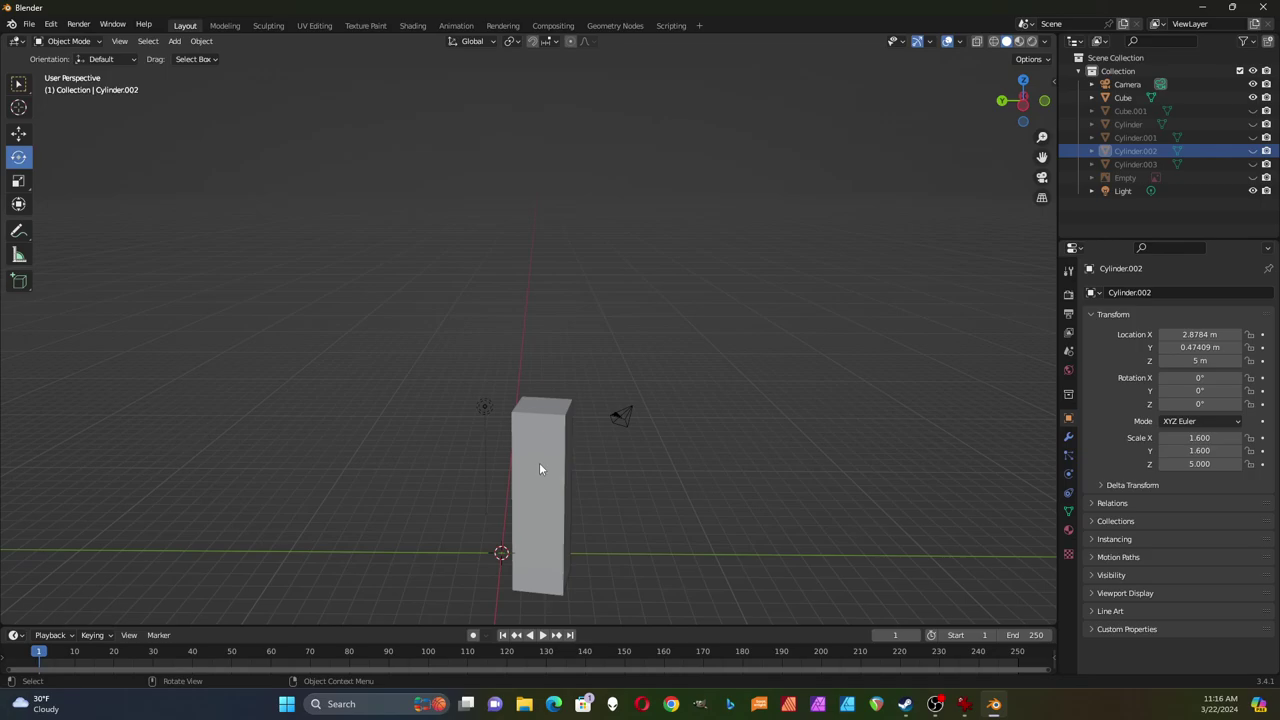
In Edit Mode on the tall Cube, add a loop cut slid near the top at factor 0.96.
{"action": "left_click", "coordinate": [539, 462]}
{"action": "key", "text": "Tab"}
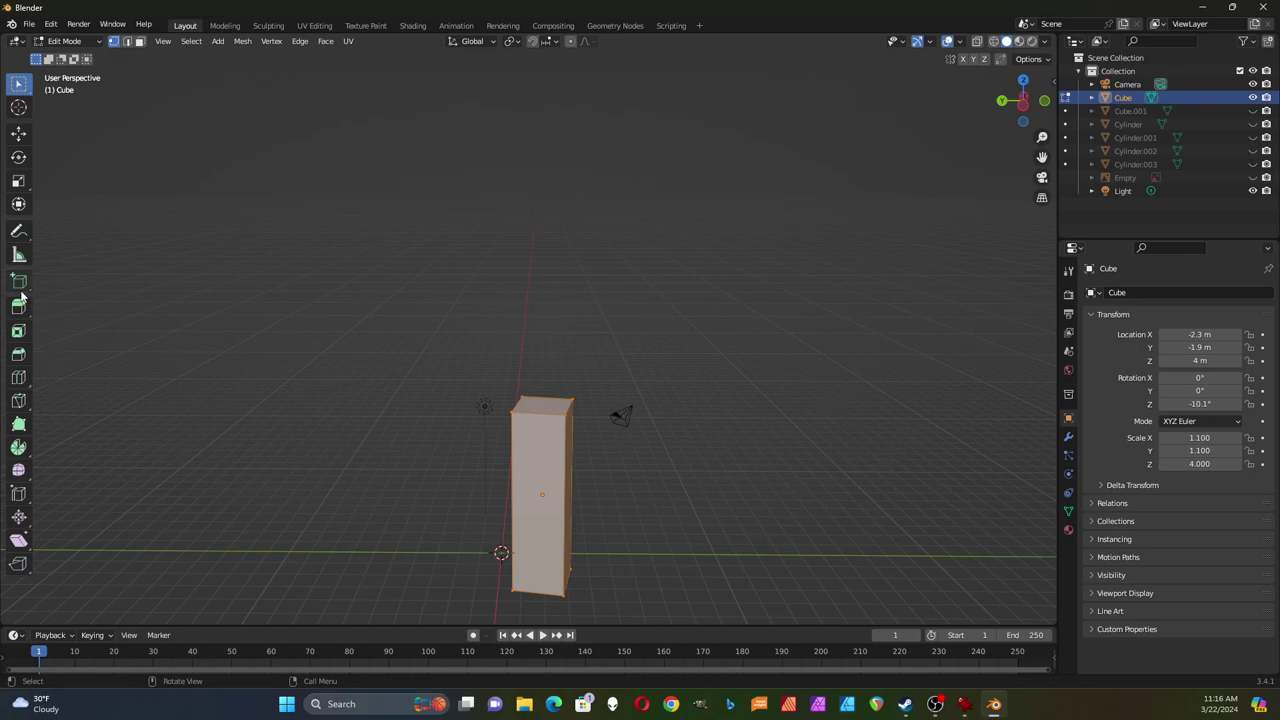
{"action": "left_click", "coordinate": [18, 378]}
{"action": "left_click_drag", "start_coordinate": [547, 470], "coordinate": [544, 417]}
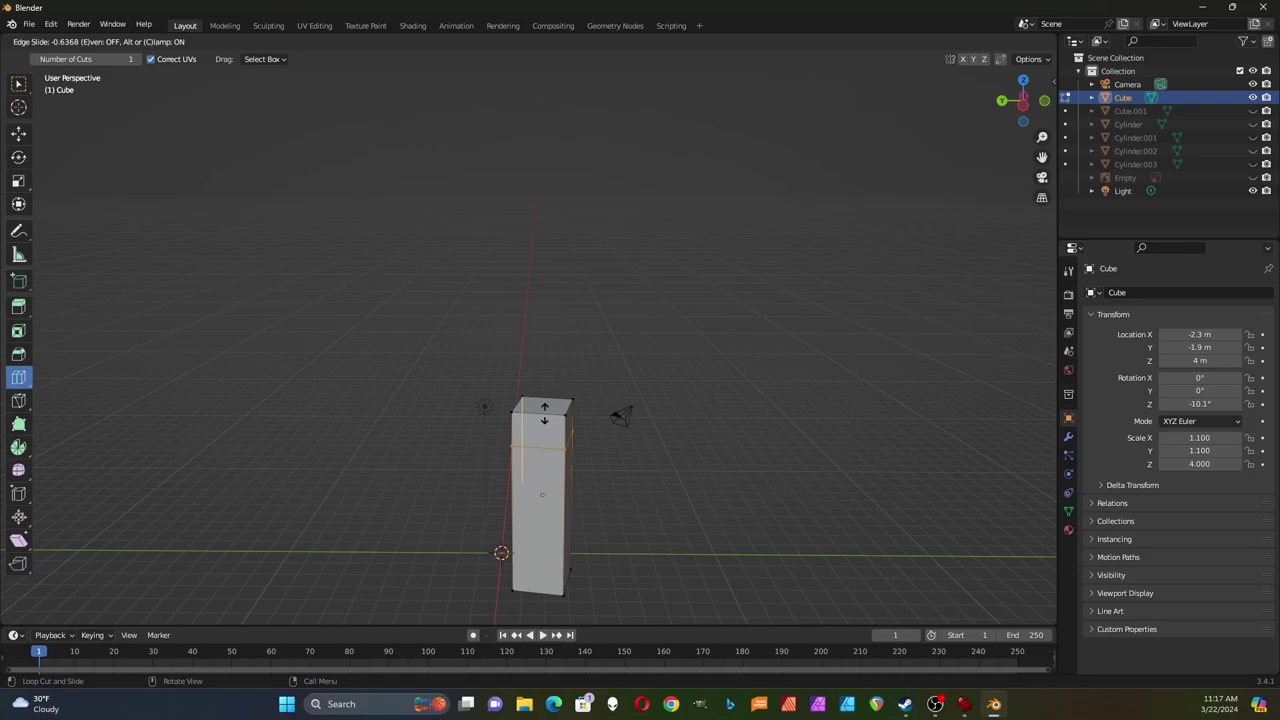
{"action": "left_click_drag", "start_coordinate": [544, 412], "coordinate": [544, 410]}
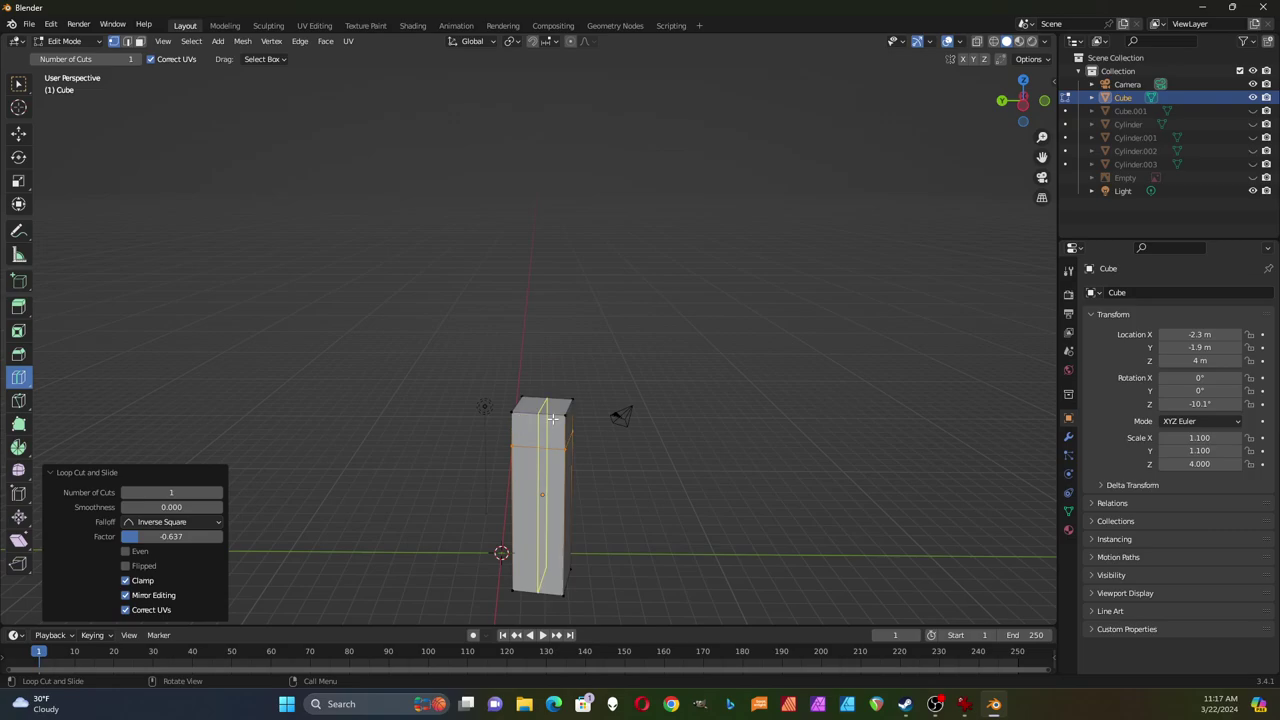
{"action": "left_click_drag", "start_coordinate": [552, 420], "coordinate": [549, 443]}
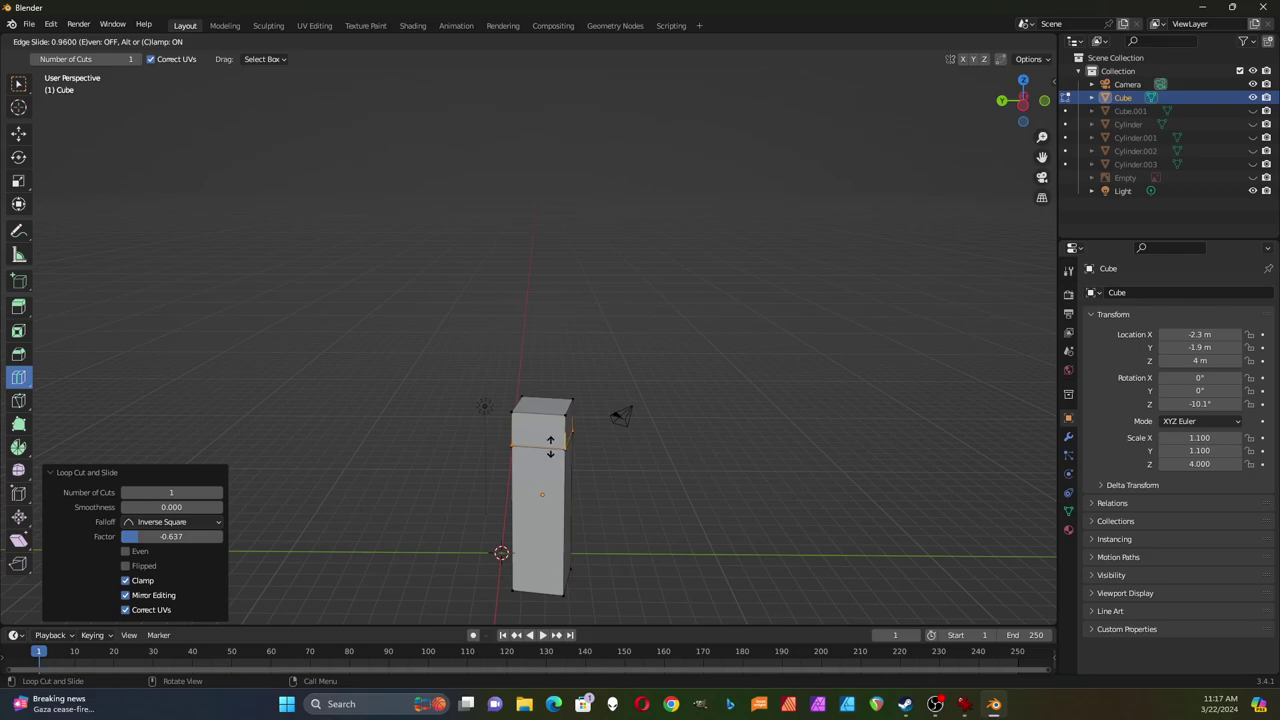
{"action": "left_click_drag", "start_coordinate": [550, 446], "coordinate": [550, 446]}
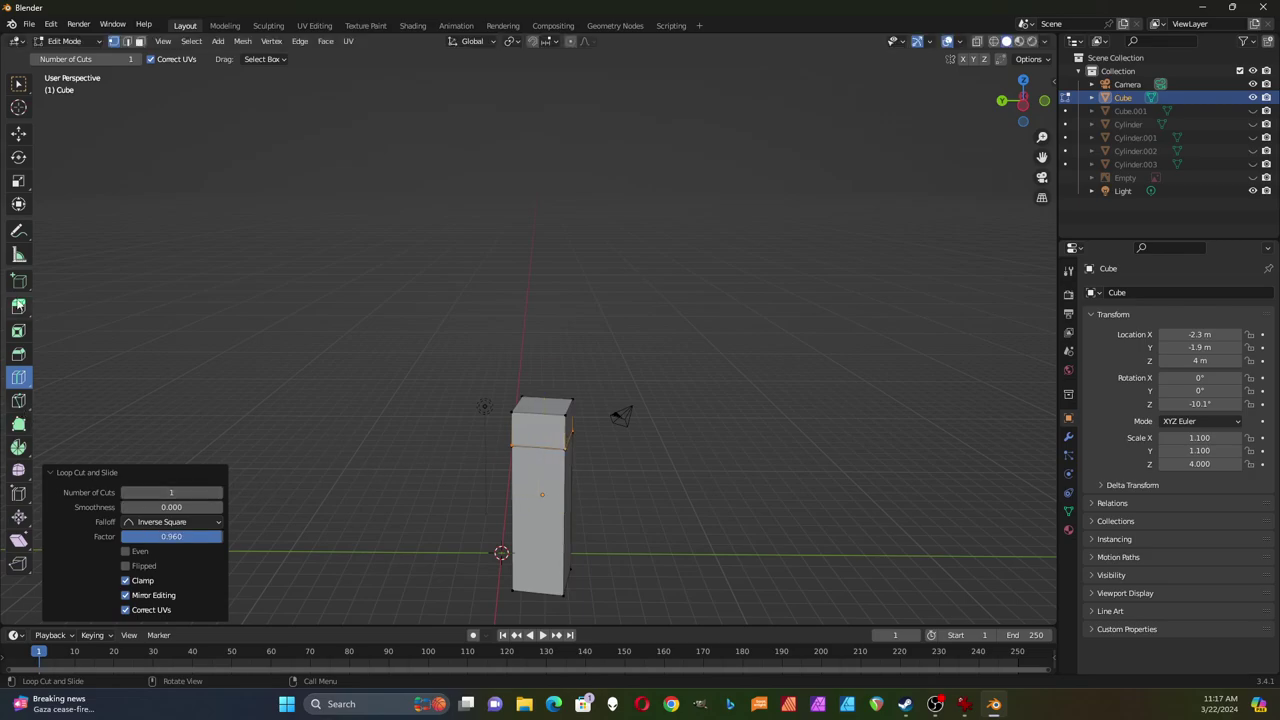
{"action": "left_click", "coordinate": [16, 181]}
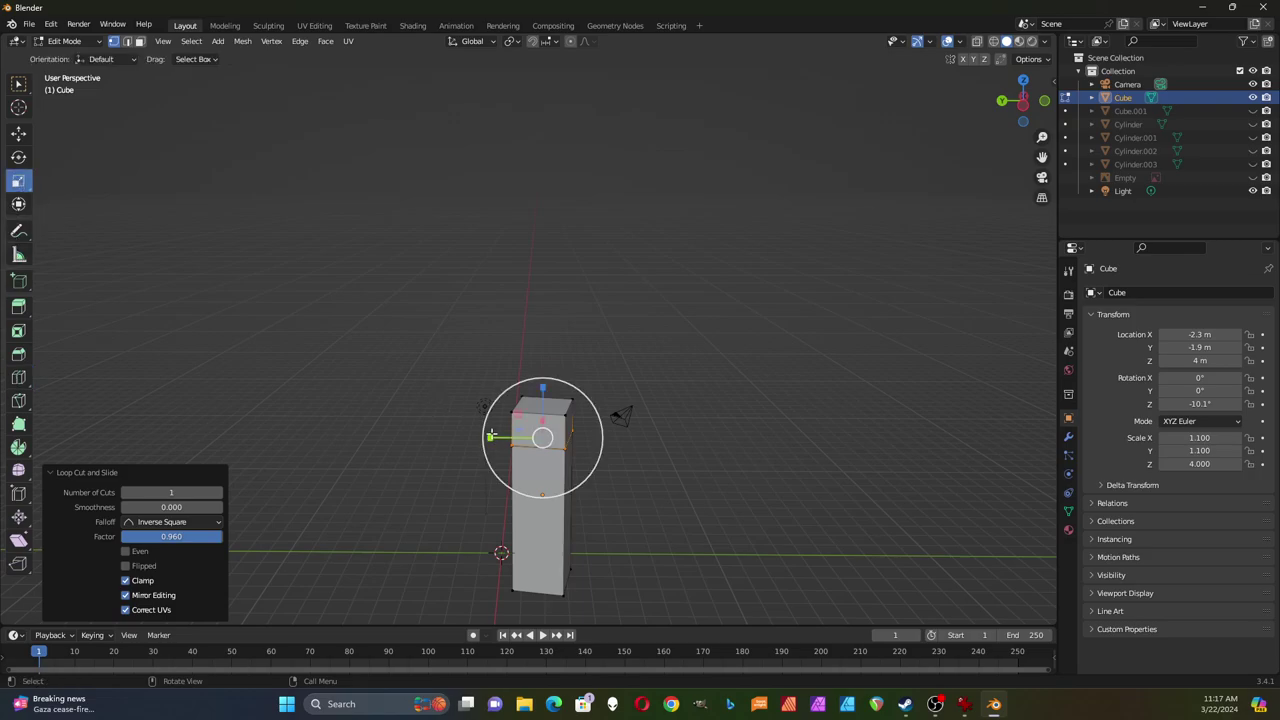
Scale the near-top loop of the tall box to 1.2 in X and Y.
{"action": "left_click_drag", "start_coordinate": [490, 437], "coordinate": [478, 437]}
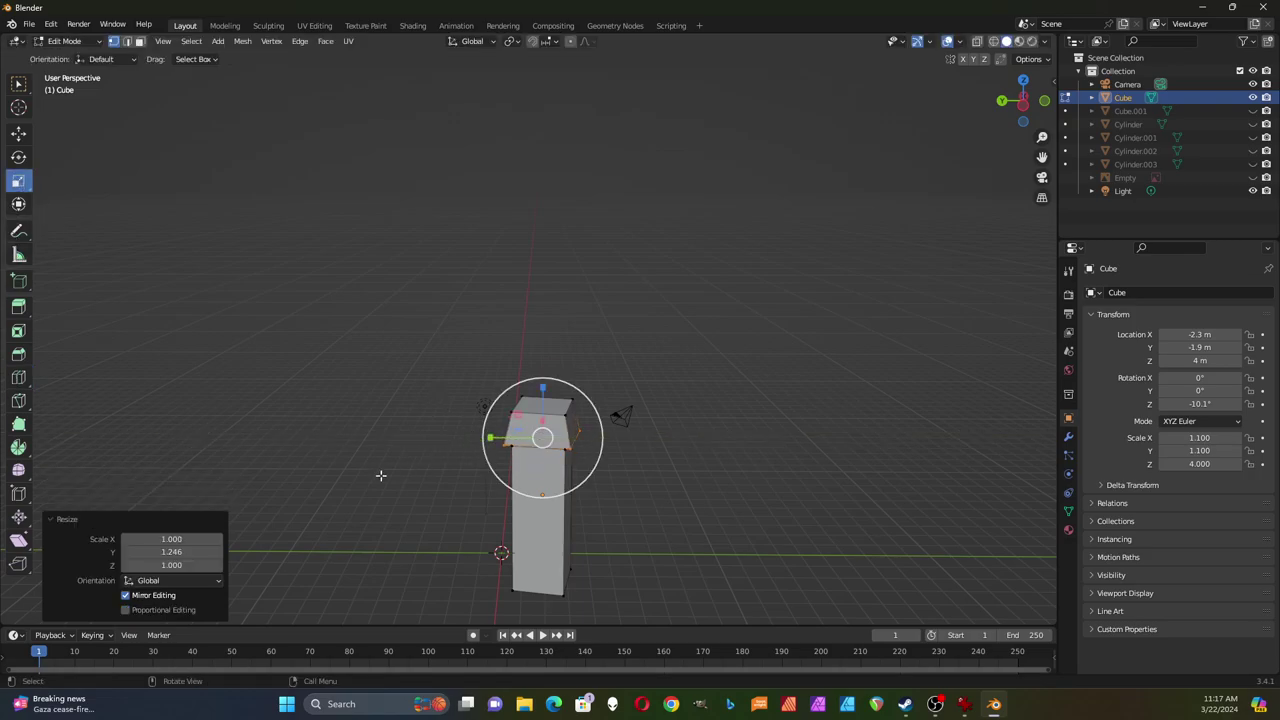
{"action": "left_click", "coordinate": [172, 555]}
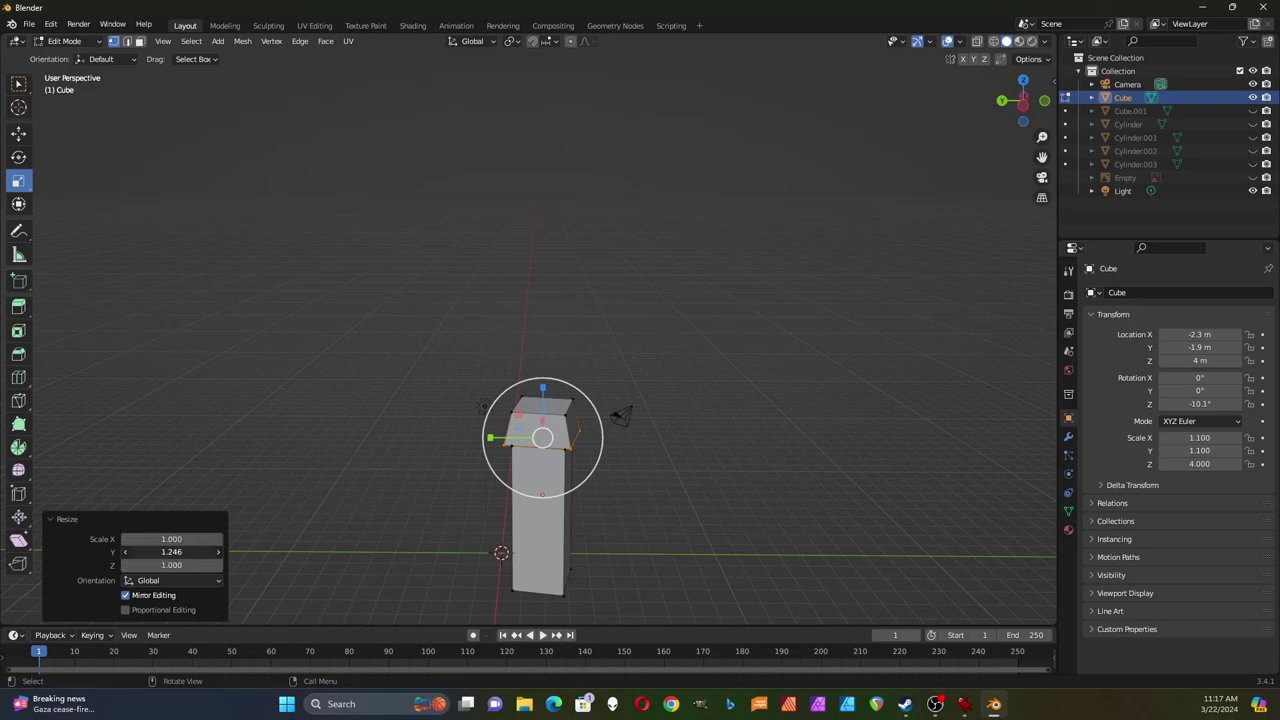
{"action": "type", "text": "1.2"}
{"action": "key", "text": "Return"}
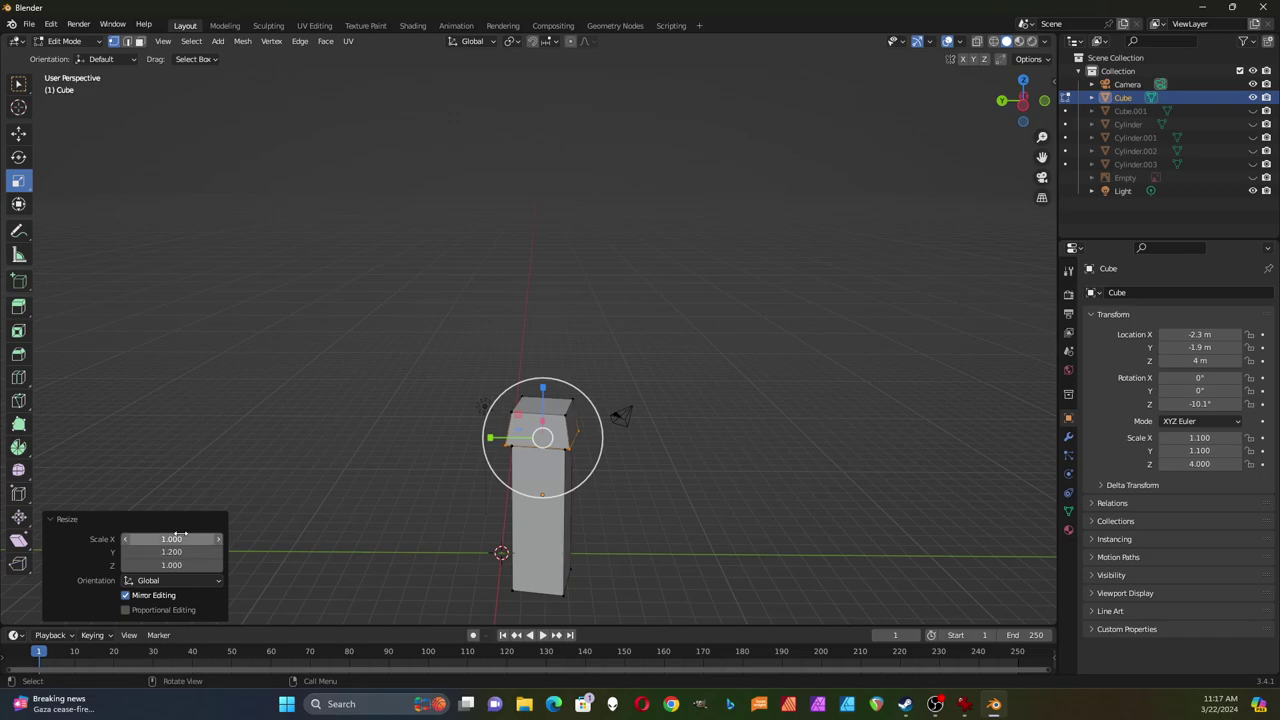
{"action": "left_click", "coordinate": [183, 538]}
{"action": "type", "text": "1.2"}
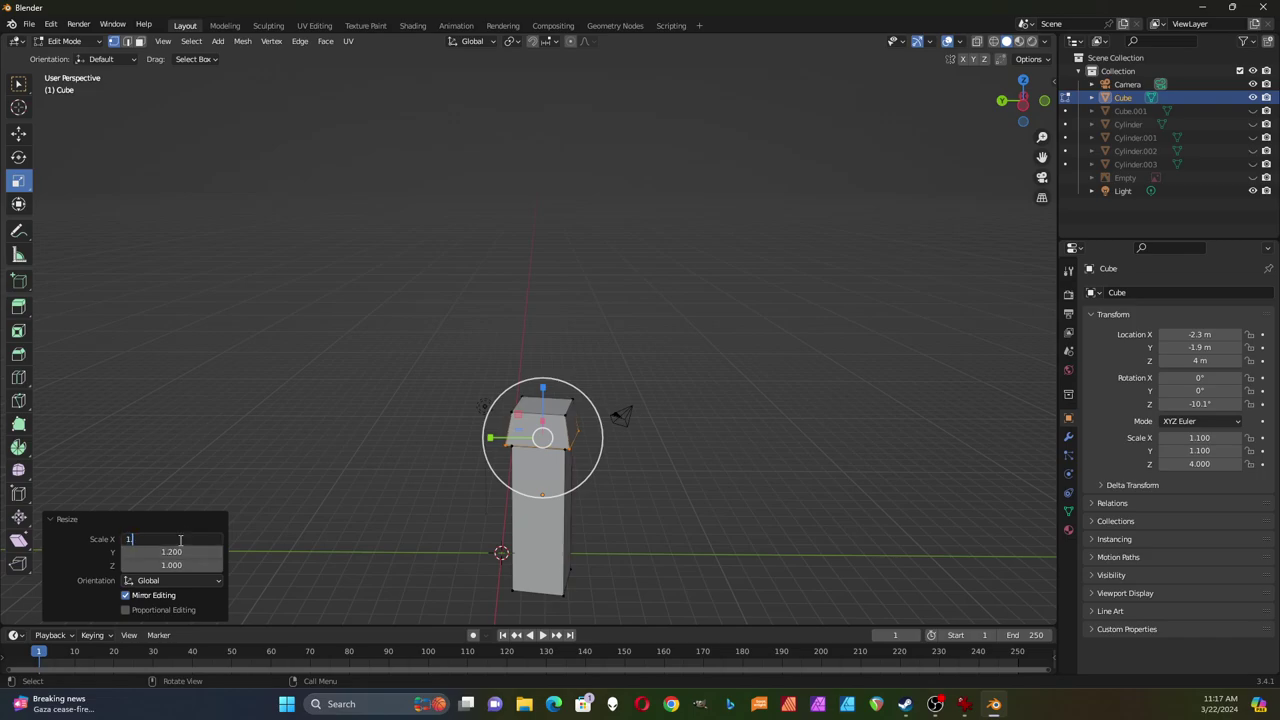
{"action": "key", "text": "Return"}
{"action": "middle_click_drag", "start_coordinate": [300, 517], "coordinate": [342, 518]}
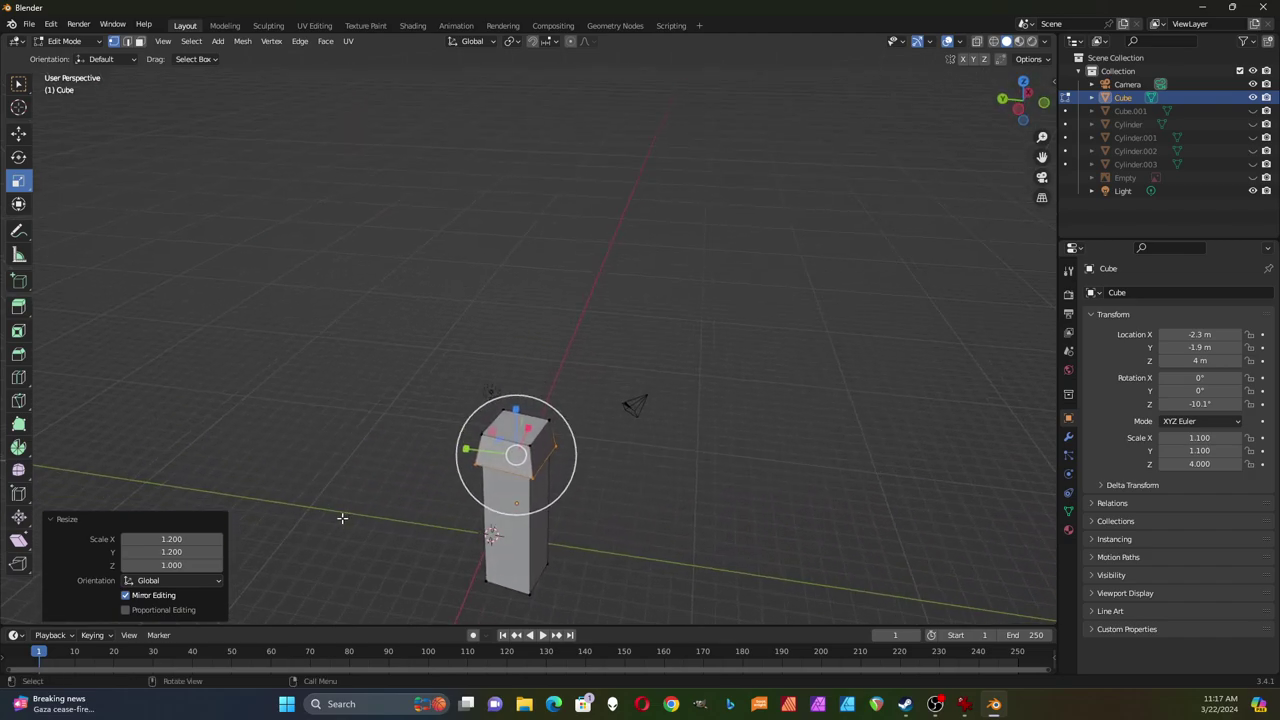
Box-select the top vertices and merge them at center into a pyramid peak.
{"action": "left_click", "coordinate": [18, 87]}
{"action": "left_click_drag", "start_coordinate": [466, 393], "coordinate": [567, 446]}
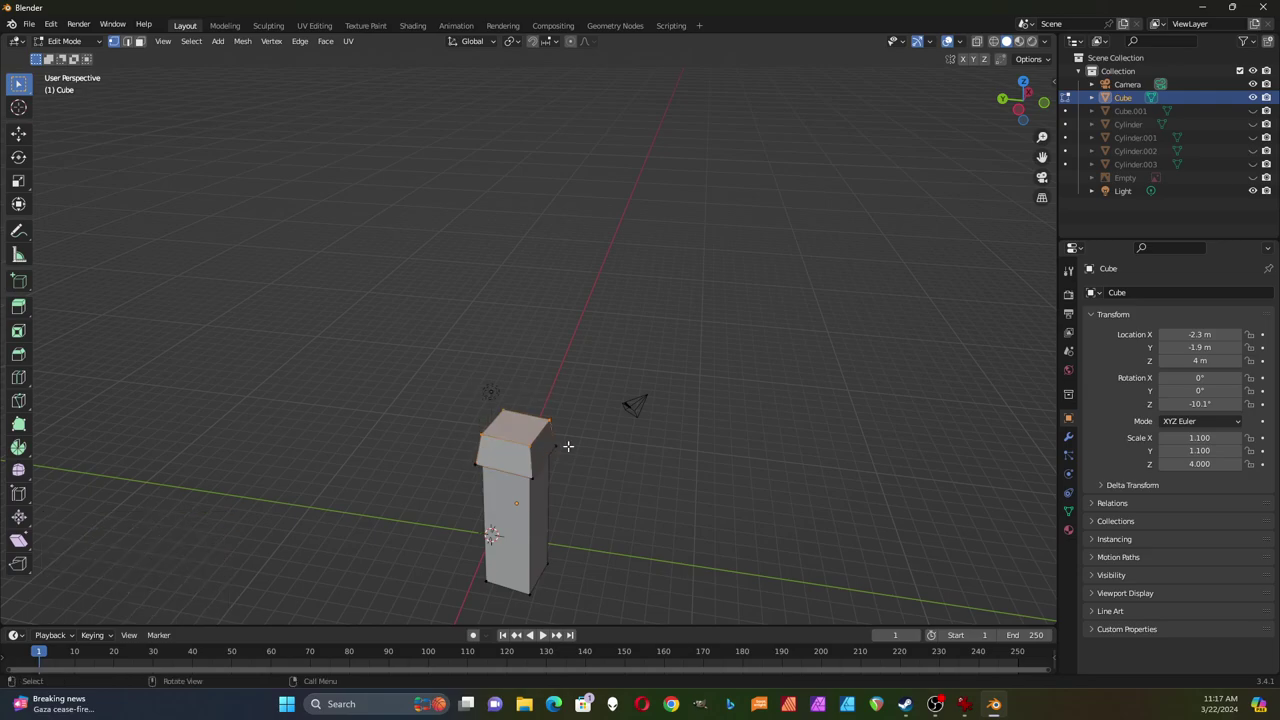
{"action": "right_click", "coordinate": [520, 424]}
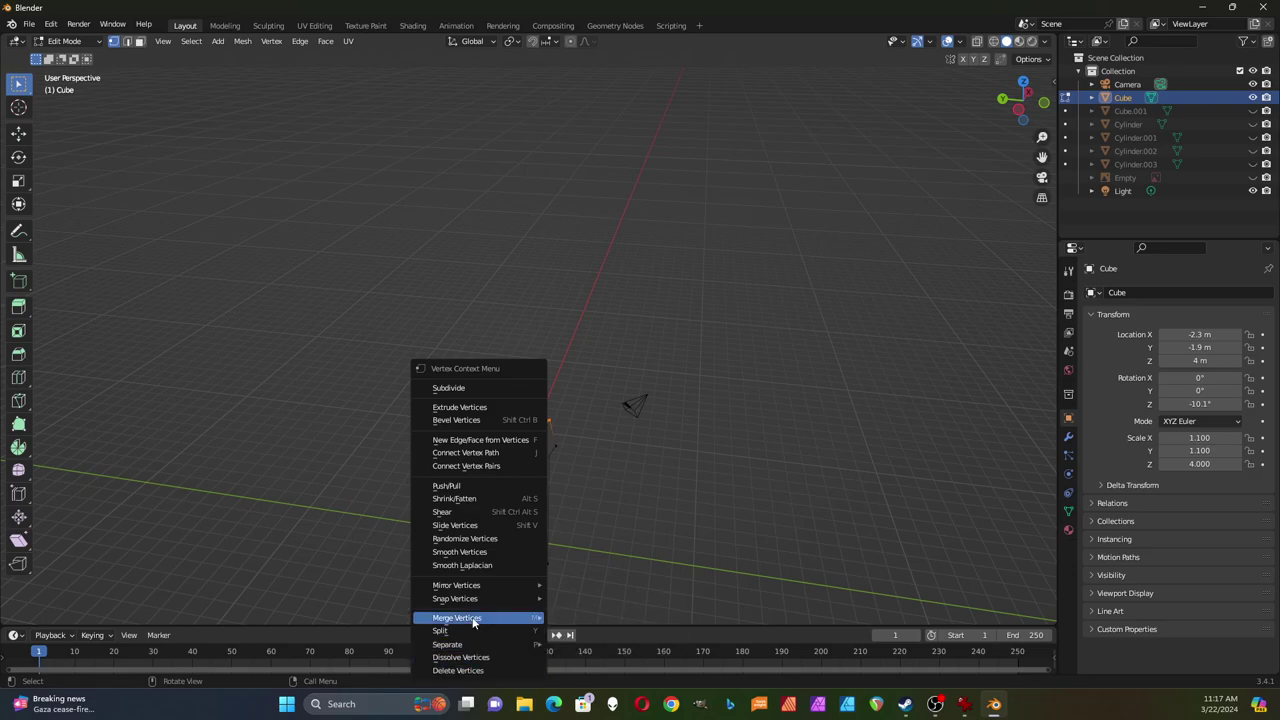
{"action": "mouse_move", "coordinate": [502, 616]}
{"action": "left_click", "coordinate": [591, 570]}
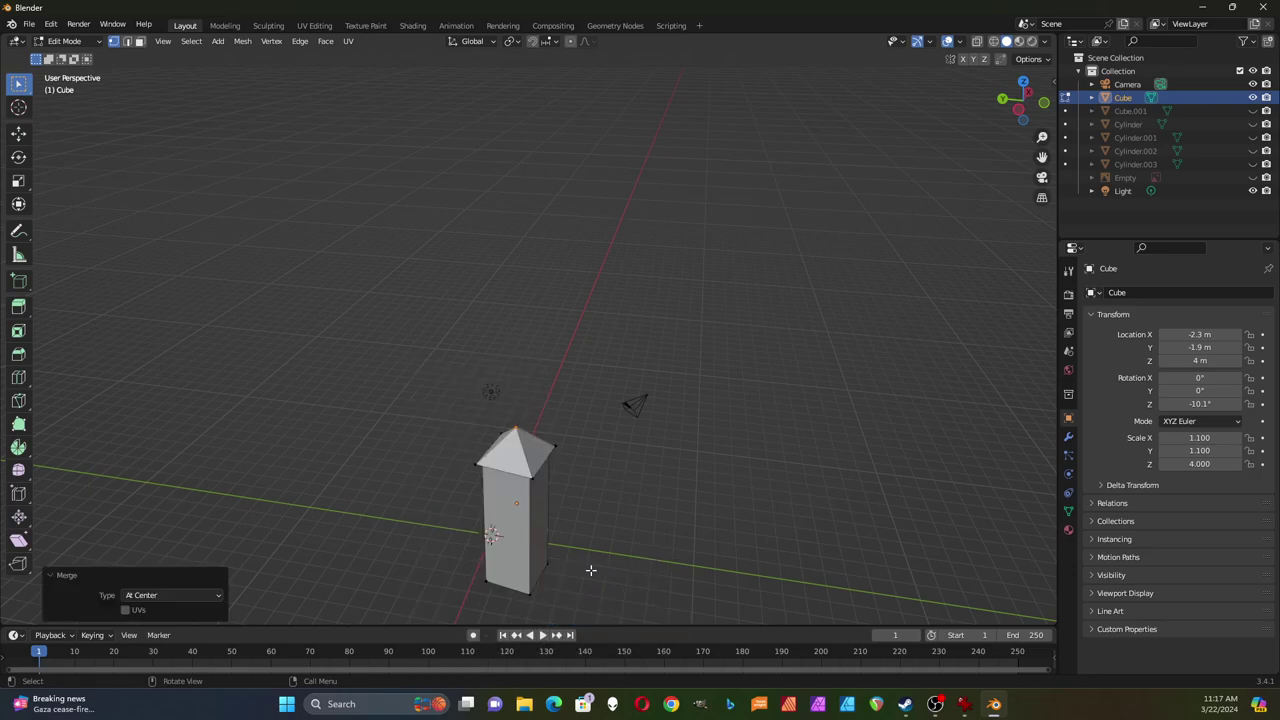
{"action": "middle_click_drag", "start_coordinate": [666, 526], "coordinate": [712, 484]}
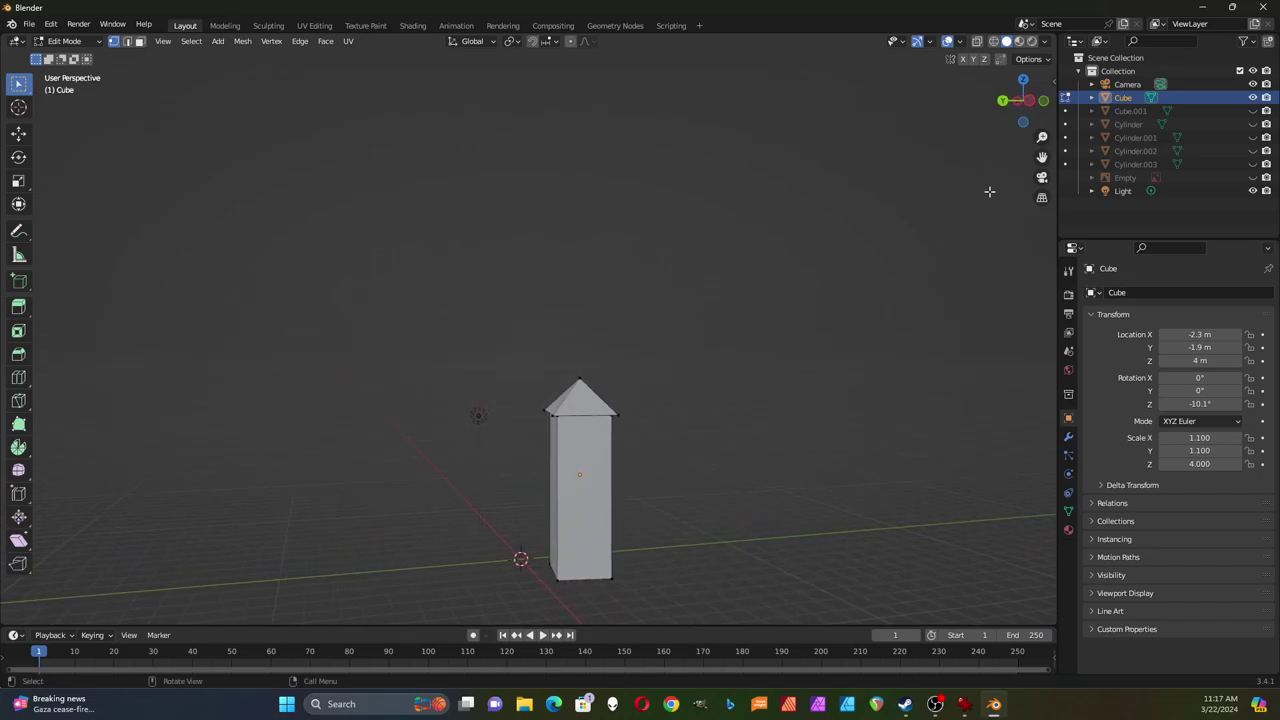
Unhide Cube.001, Cylinder through Cylinder.003 and the map-textured ground plane, then view the whole castle.
{"action": "left_click", "coordinate": [1253, 110]}
{"action": "left_click", "coordinate": [1254, 123]}
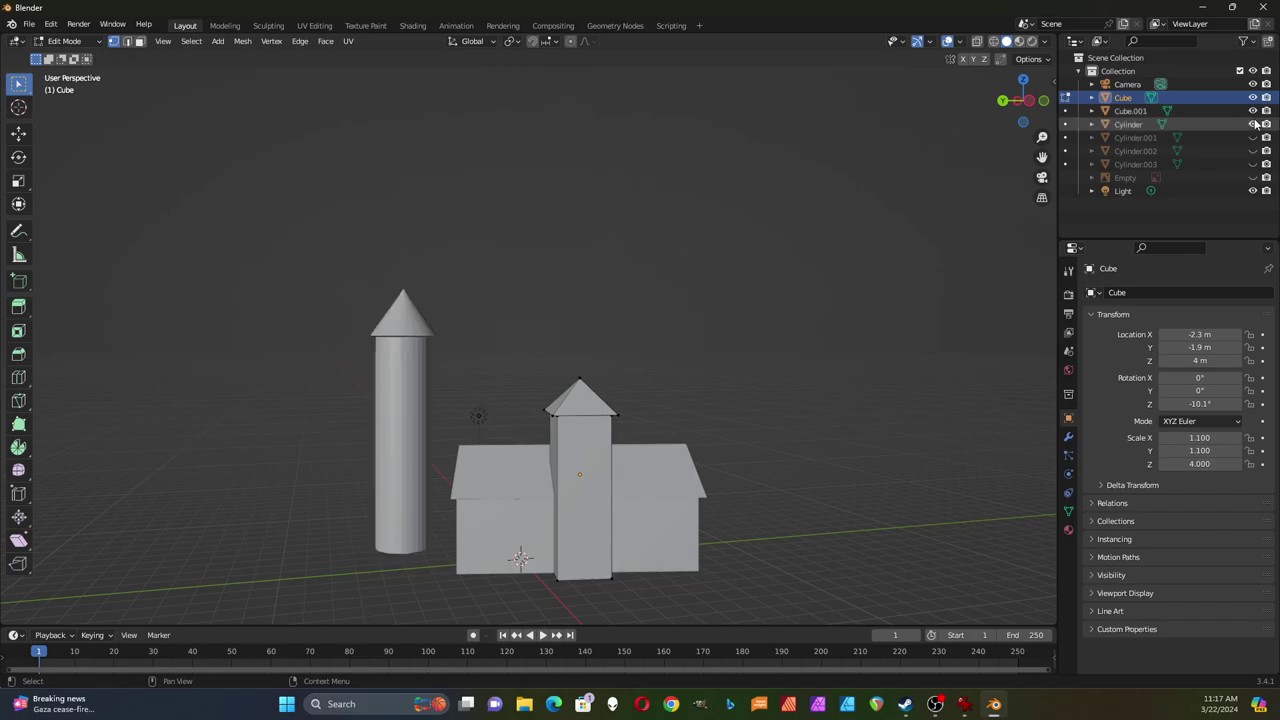
{"action": "left_click", "coordinate": [1254, 137]}
{"action": "left_click", "coordinate": [1254, 150]}
{"action": "left_click", "coordinate": [1254, 164]}
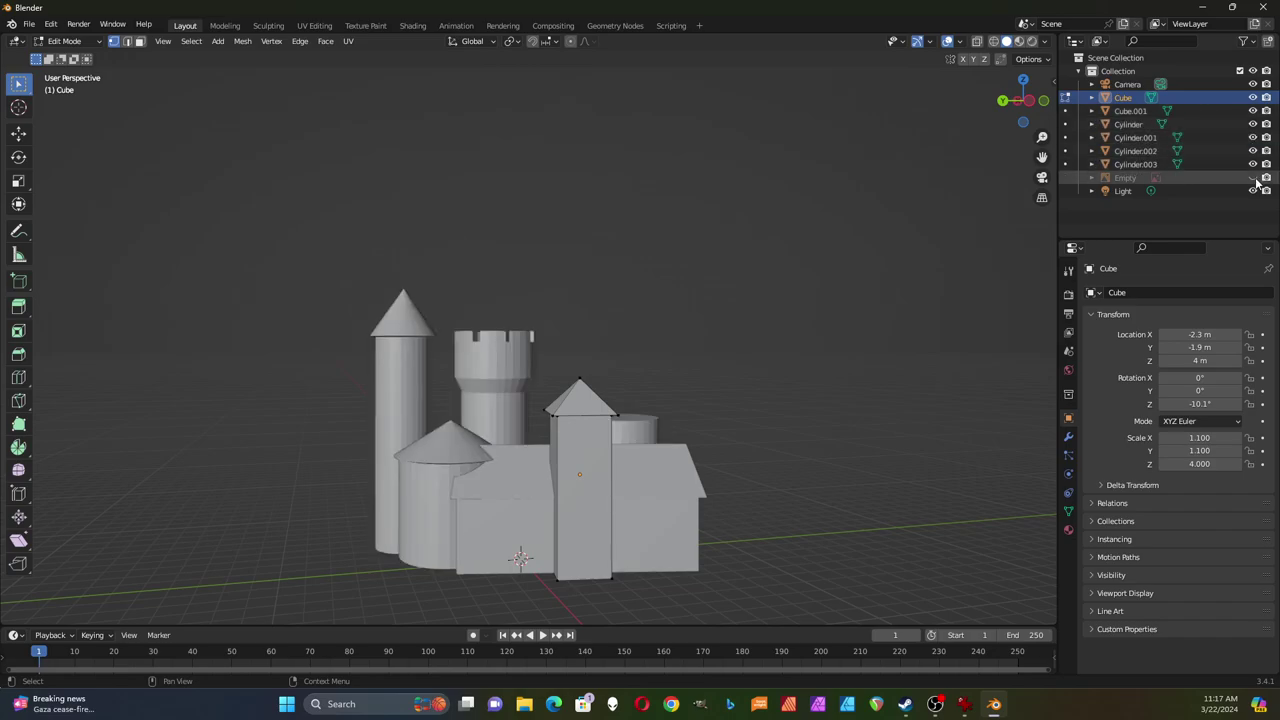
{"action": "left_click", "coordinate": [1253, 177]}
{"action": "middle_click_drag", "start_coordinate": [820, 420], "coordinate": [549, 457]}
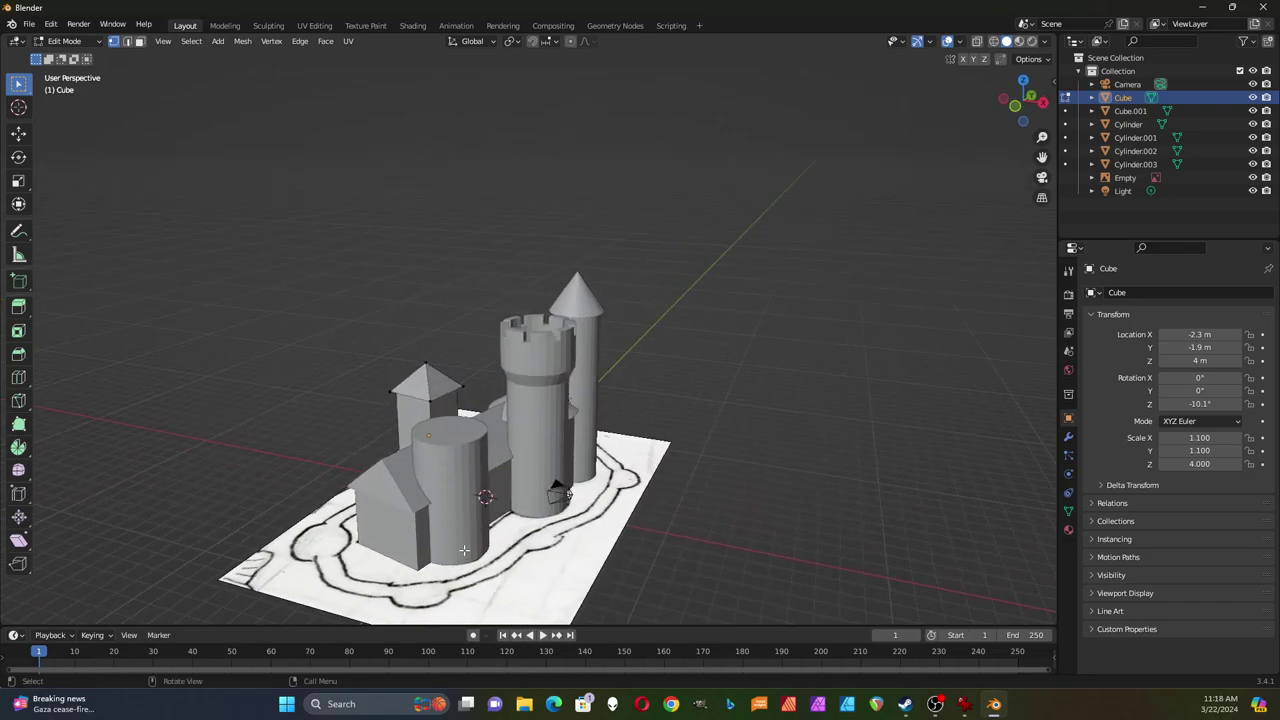
{"action": "left_click", "coordinate": [961, 712]}
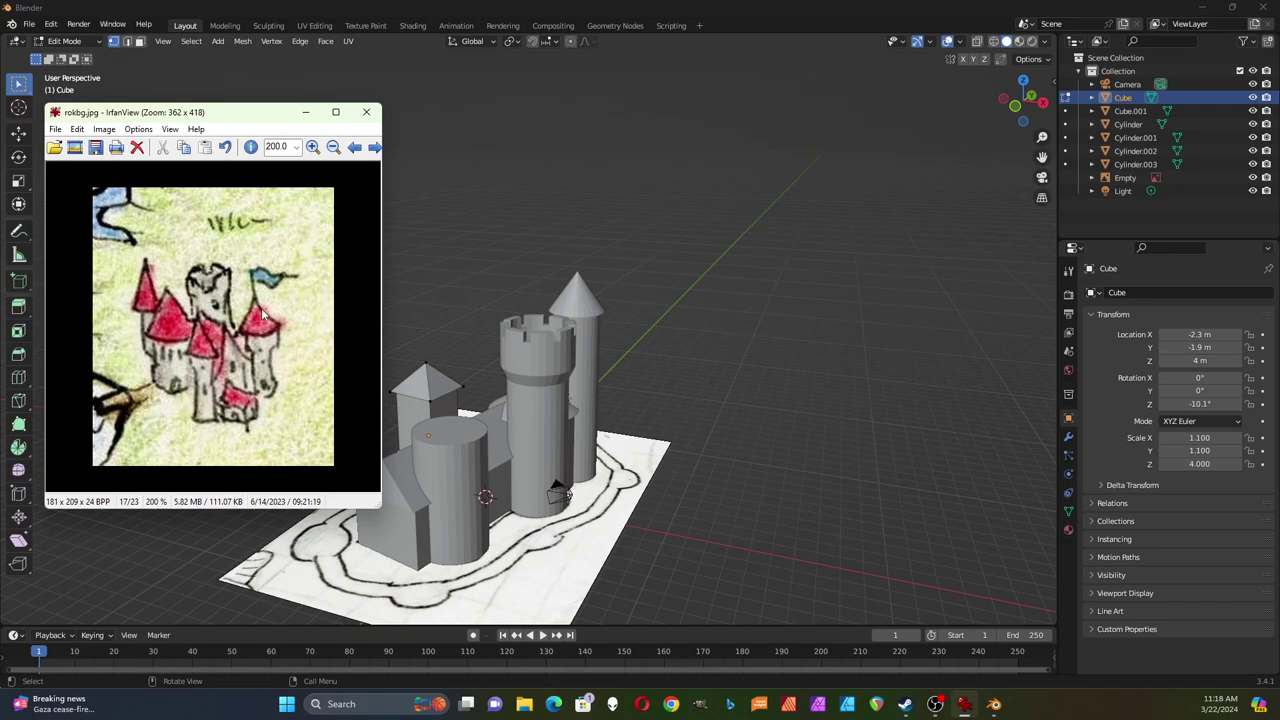
{"action": "left_click", "coordinate": [306, 113]}
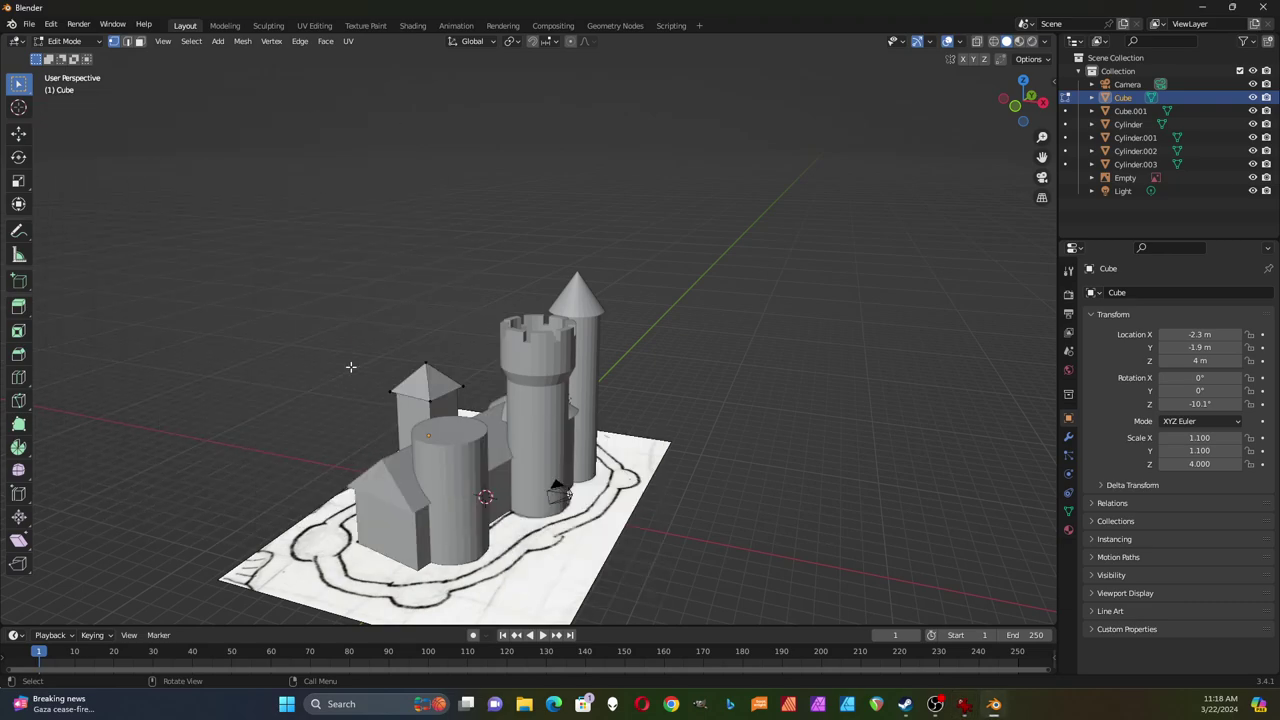
Hide Cube, Cube.001, Cylinder, Cylinder.001, Cylinder.002 and the ground plane, then return to Object Mode.
{"action": "left_click", "coordinate": [1252, 97]}
{"action": "left_click", "coordinate": [1254, 111]}
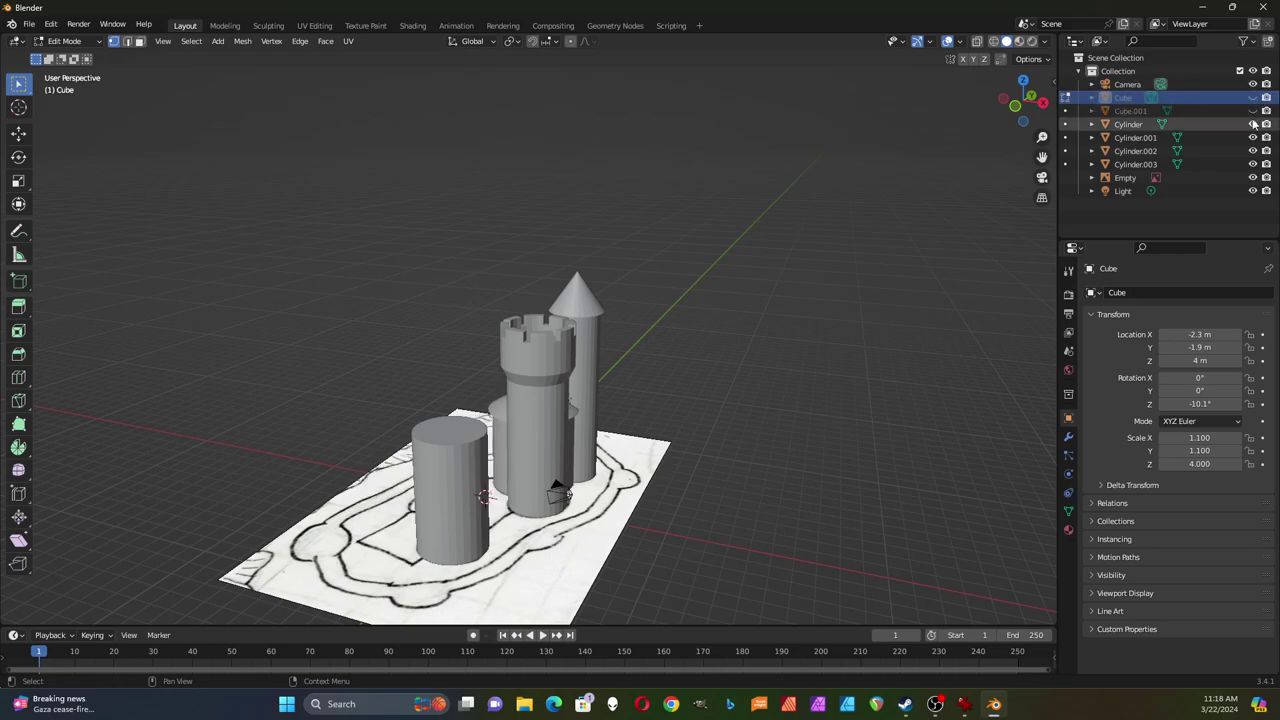
{"action": "left_click", "coordinate": [1253, 127]}
{"action": "left_click", "coordinate": [1253, 138]}
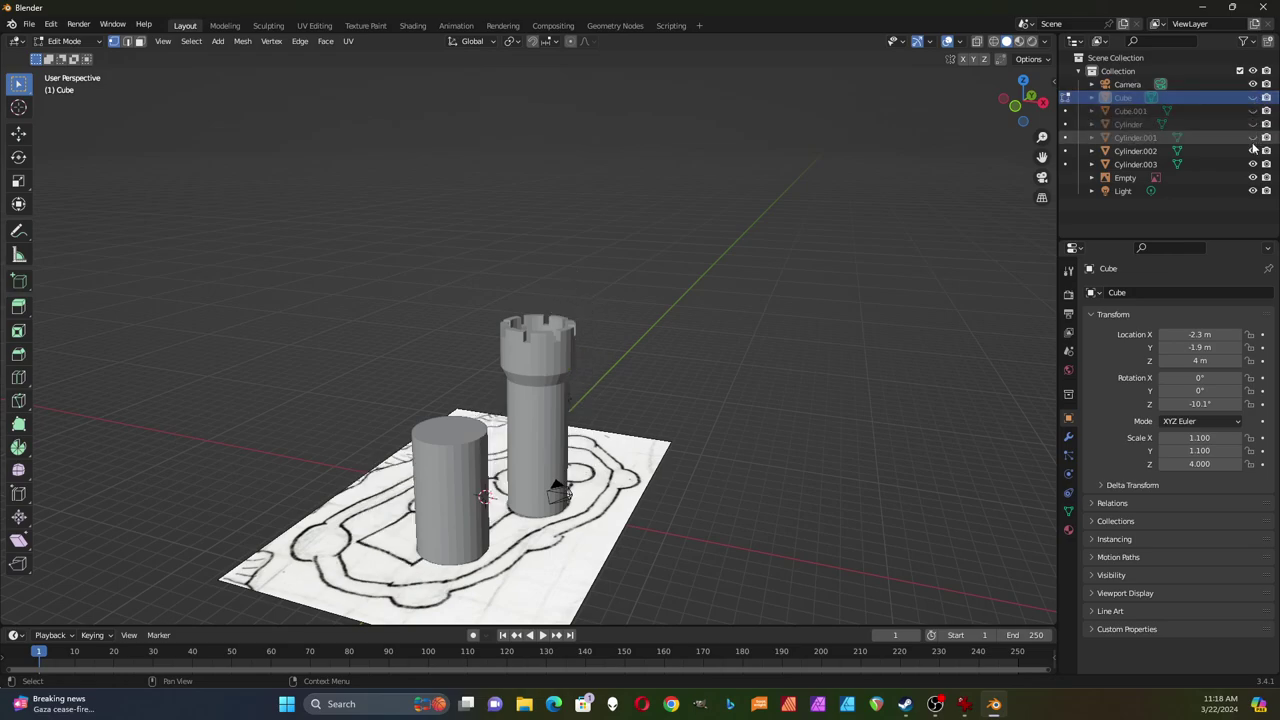
{"action": "left_click", "coordinate": [1253, 151]}
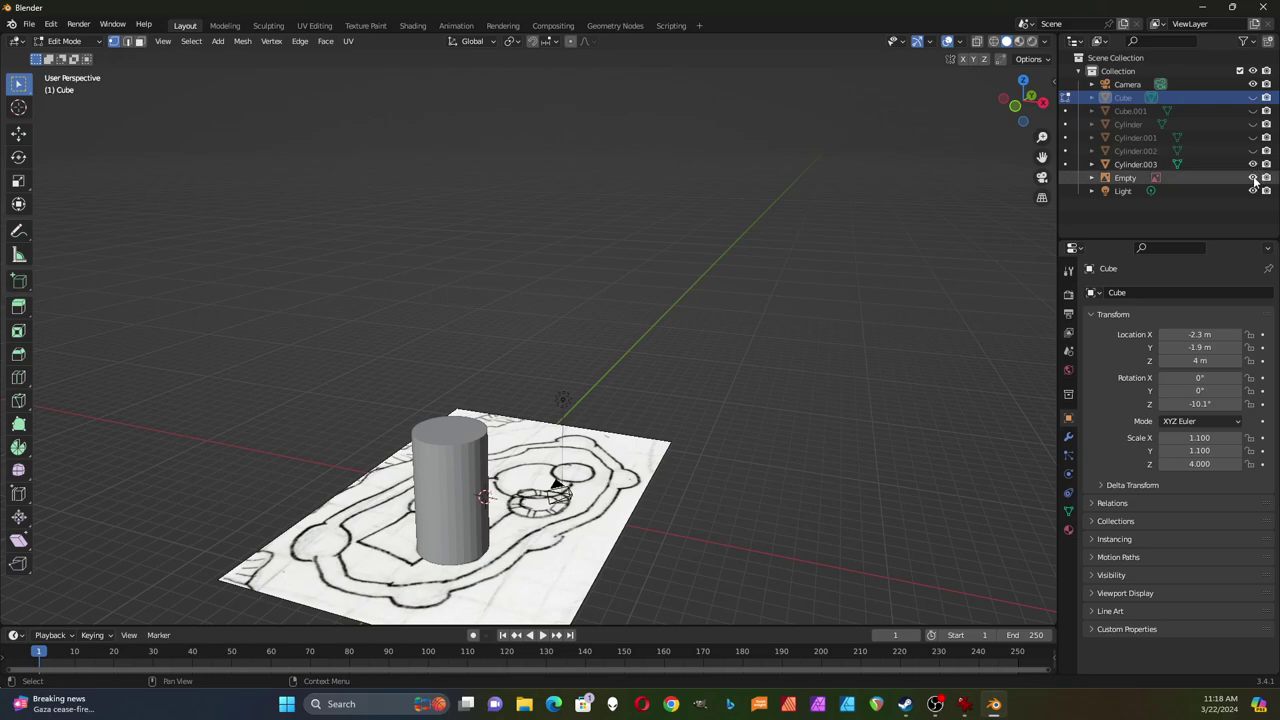
{"action": "left_click", "coordinate": [1253, 177]}
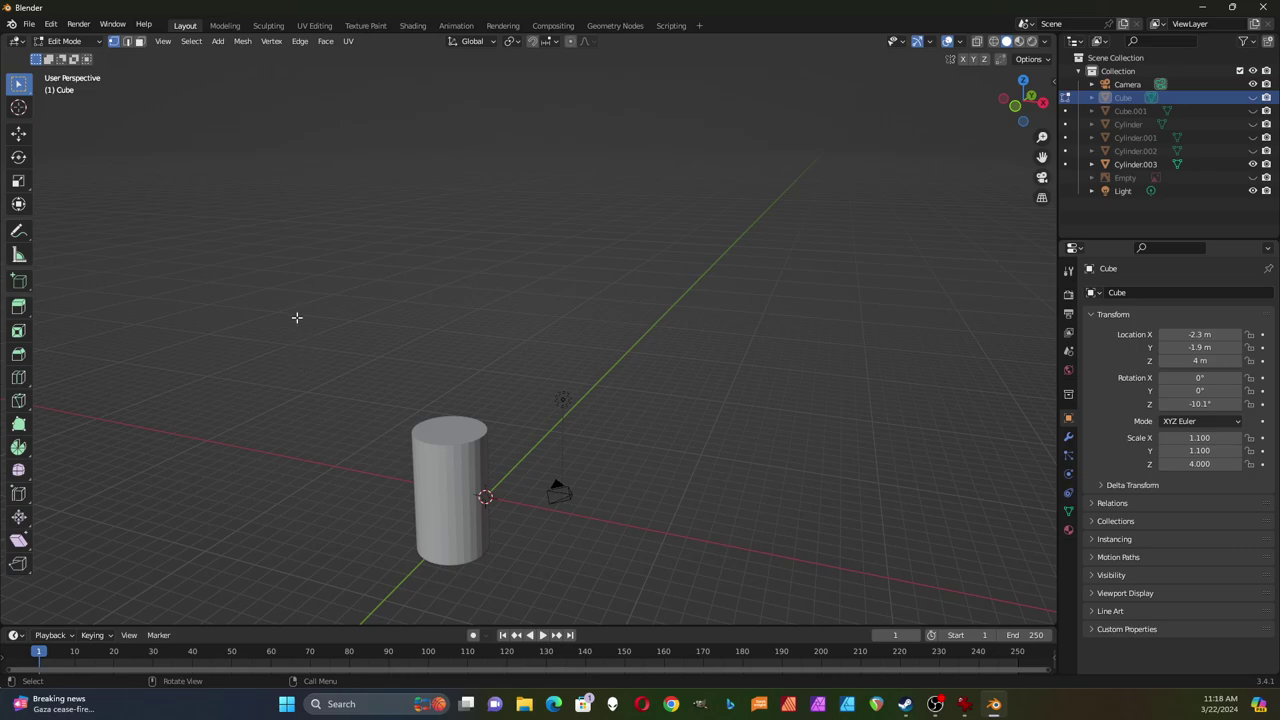
{"action": "key", "text": "Tab"}
Select Cylinder.003, enter Edit Mode and center it in the view.
{"action": "left_click", "coordinate": [462, 494]}
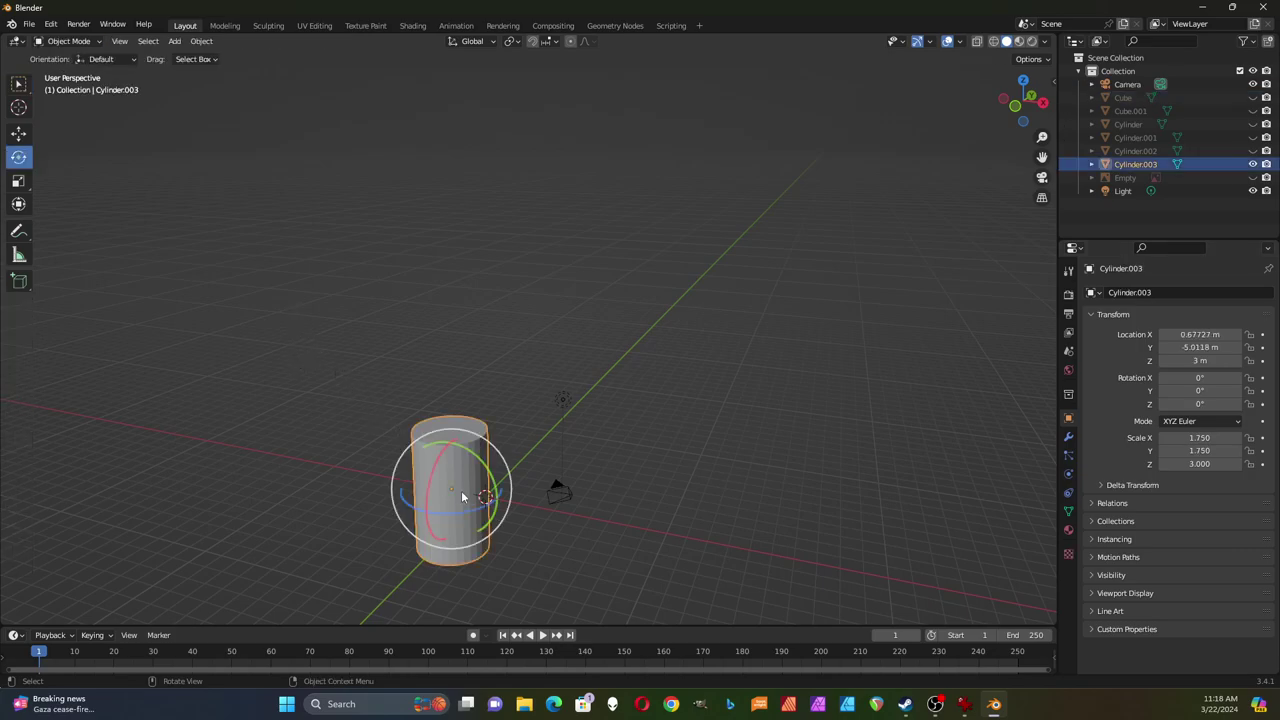
{"action": "key", "text": "Tab"}
{"action": "scroll", "coordinate": [514, 491], "scroll_direction": "up", "scroll_amount": 2}
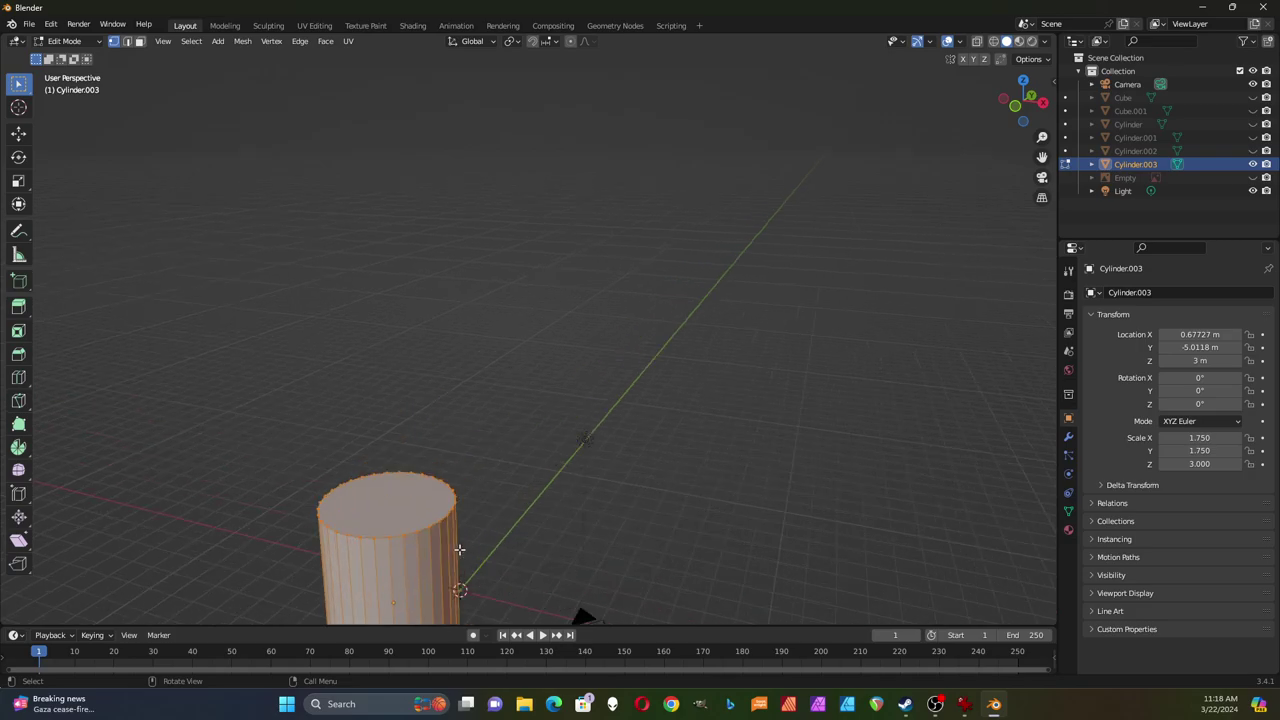
{"action": "scroll", "coordinate": [514, 491], "scroll_direction": "down", "scroll_amount": 3}
{"action": "scroll", "coordinate": [470, 510], "scroll_direction": "up", "scroll_amount": 4}
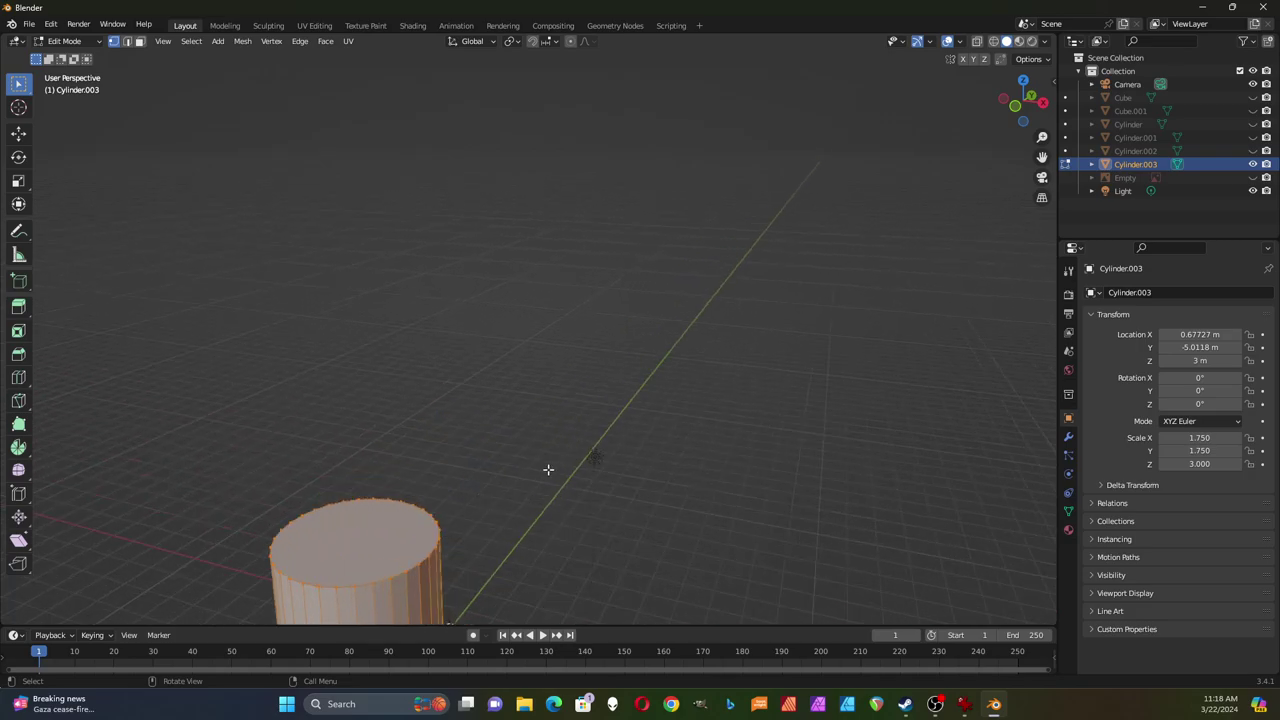
{"action": "left_click_drag", "start_coordinate": [1041, 158], "coordinate": [1214, 48]}
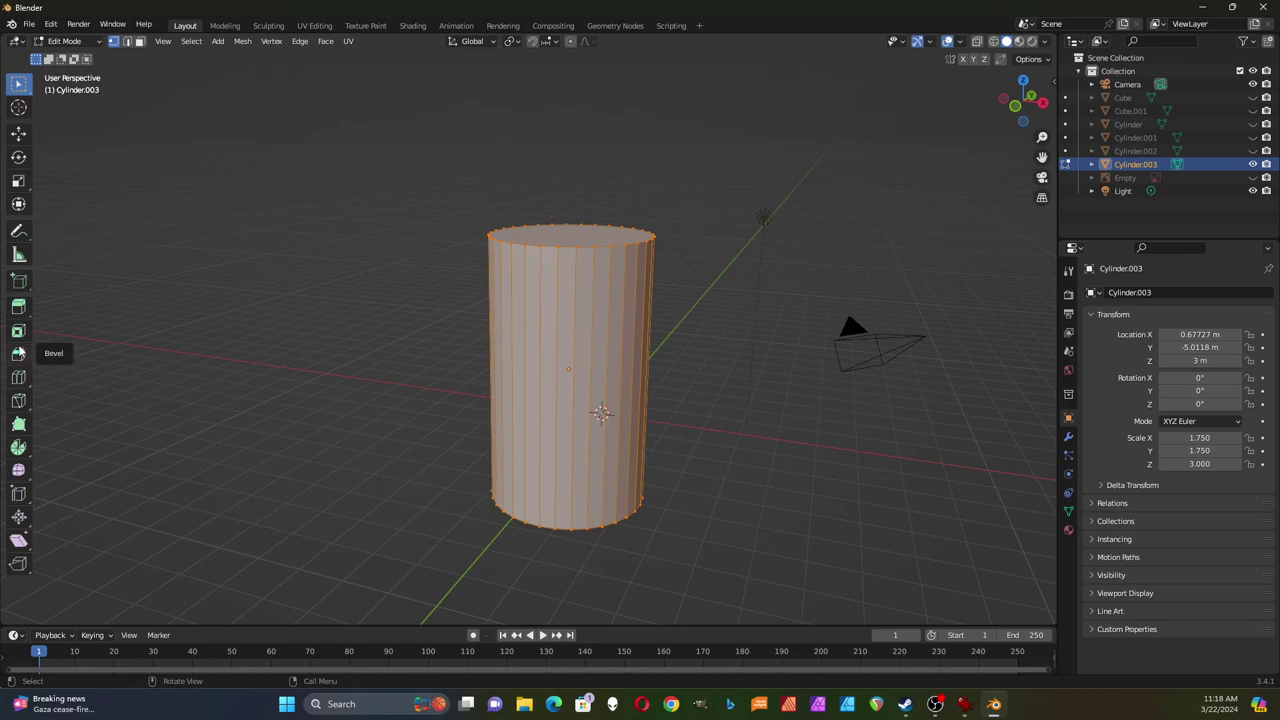
Add three loop cuts to Cylinder.003, sliding the last one near the top rim at factor 0.946.
{"action": "left_click", "coordinate": [19, 388]}
{"action": "left_click_drag", "start_coordinate": [545, 441], "coordinate": [543, 398]}
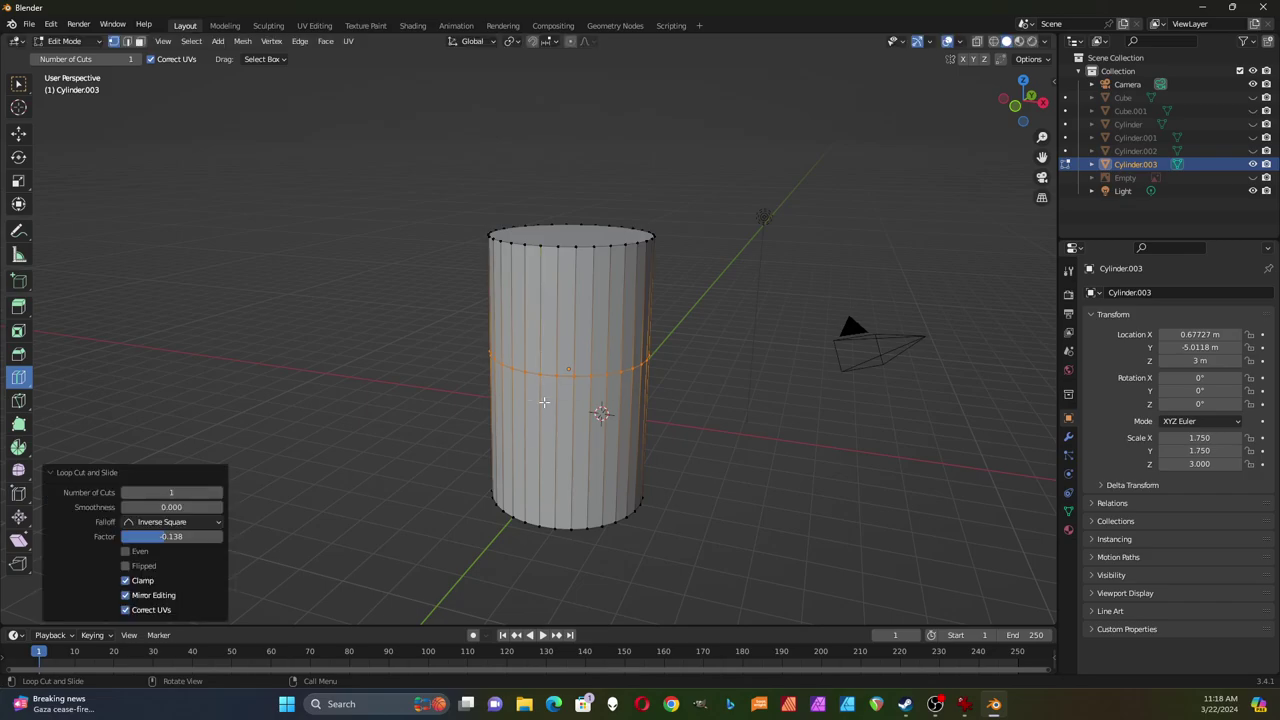
{"action": "left_click_drag", "start_coordinate": [542, 345], "coordinate": [546, 380]}
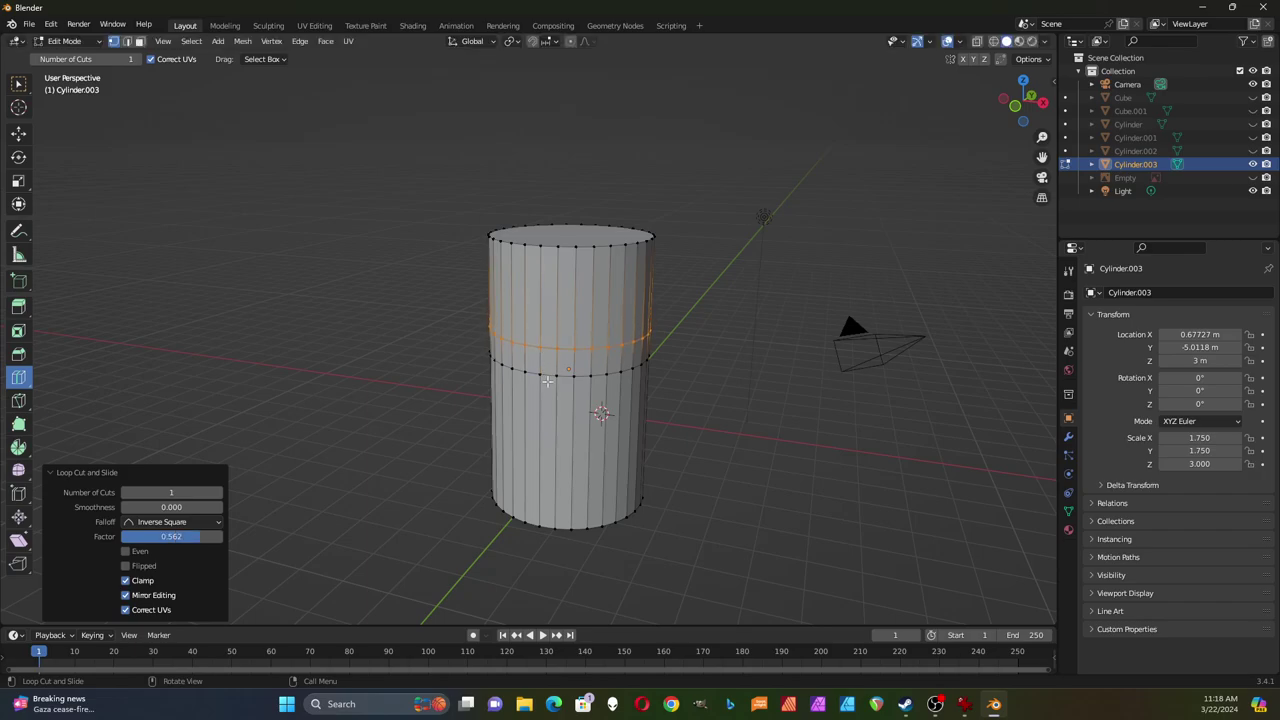
{"action": "left_click_drag", "start_coordinate": [540, 291], "coordinate": [541, 288]}
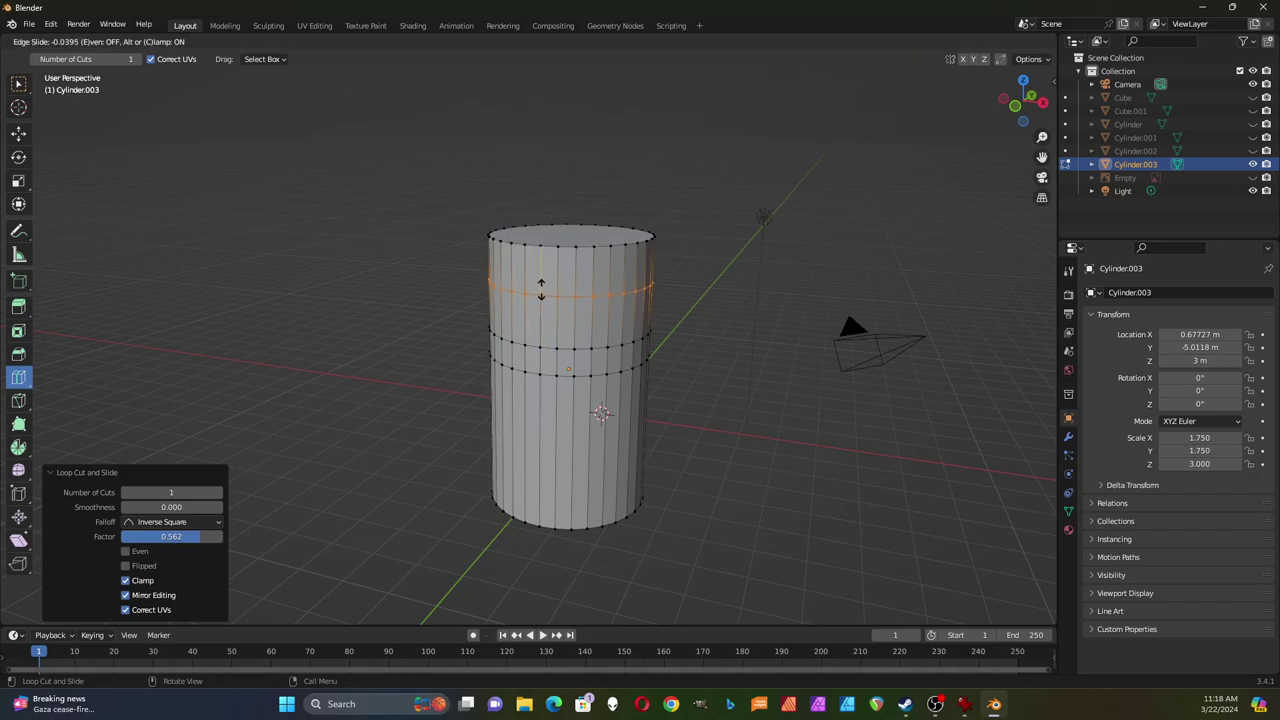
{"action": "left_click_drag", "start_coordinate": [541, 288], "coordinate": [543, 296]}
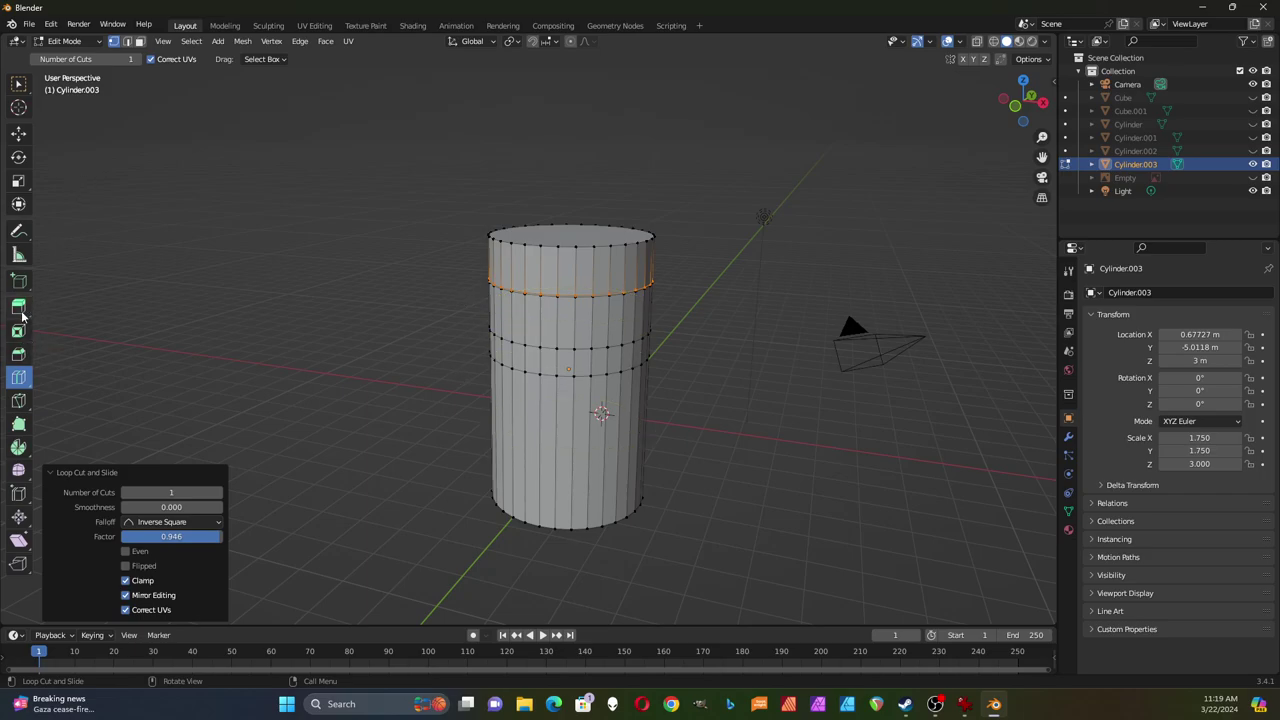
Scale Cylinder.003's top ring outward to 1.1 in both X and Y.
{"action": "left_click", "coordinate": [18, 181]}
{"action": "left_click_drag", "start_coordinate": [621, 283], "coordinate": [662, 286]}
{"action": "left_click", "coordinate": [165, 539]}
{"action": "type", "text": "1.1"}
{"action": "key", "text": "Return"}
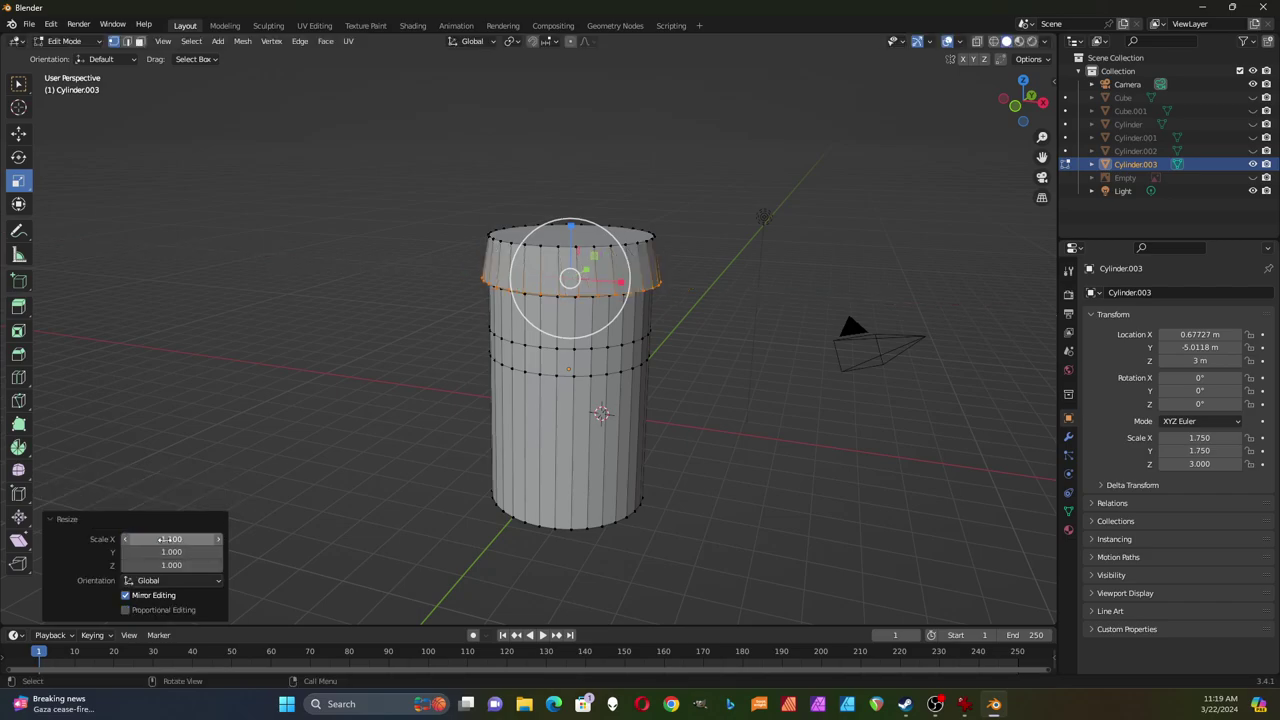
{"action": "middle_click_drag", "start_coordinate": [272, 441], "coordinate": [274, 346]}
{"action": "left_click", "coordinate": [190, 553]}
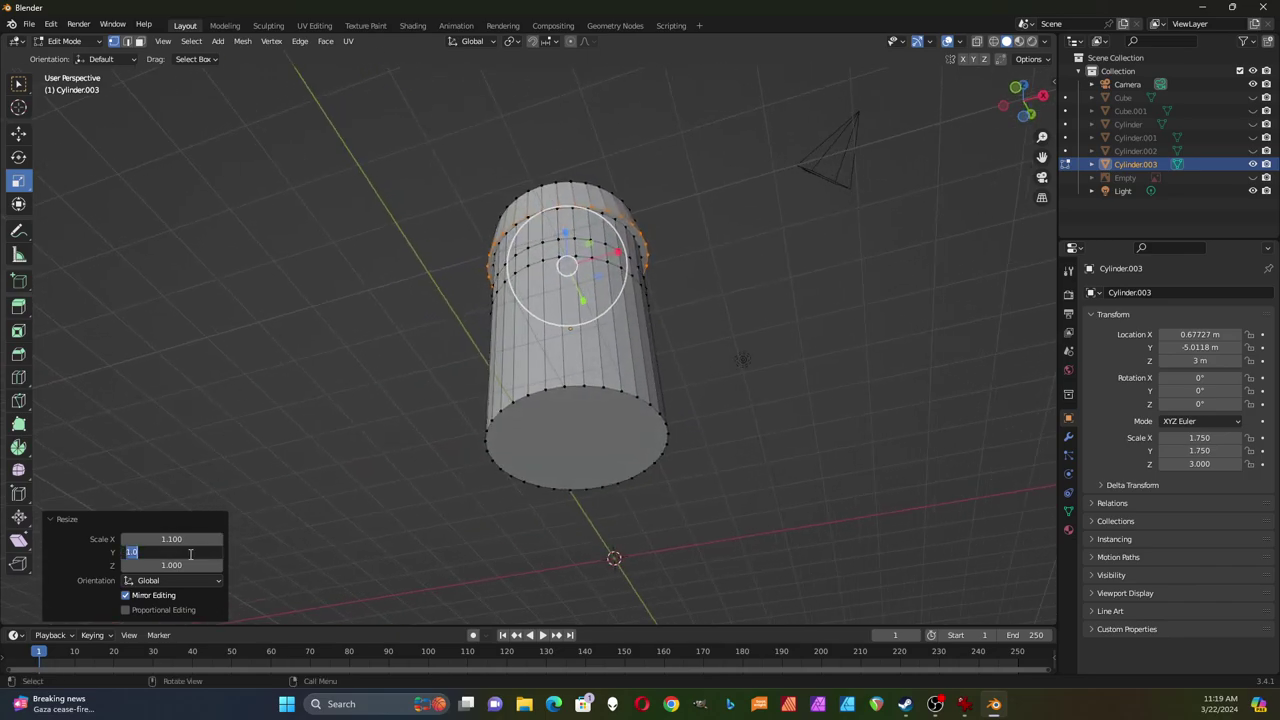
{"action": "type", "text": "1.1"}
{"action": "key", "text": "Return"}
{"action": "middle_click_drag", "start_coordinate": [262, 422], "coordinate": [266, 537]}
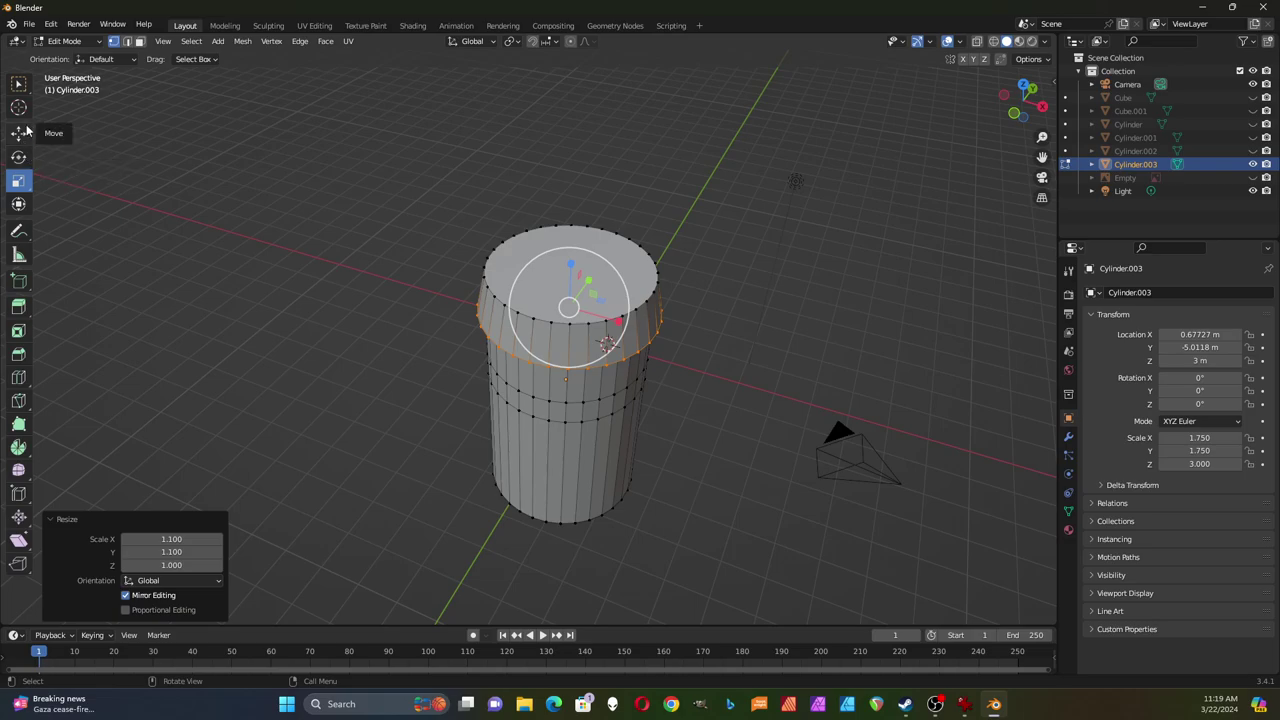
Box-select the cylinder's top vertices and bring up the vertex context menu for merging.
{"action": "left_click", "coordinate": [18, 84]}
{"action": "left_click_drag", "start_coordinate": [440, 178], "coordinate": [661, 298]}
{"action": "middle_click_drag", "start_coordinate": [416, 236], "coordinate": [397, 197]}
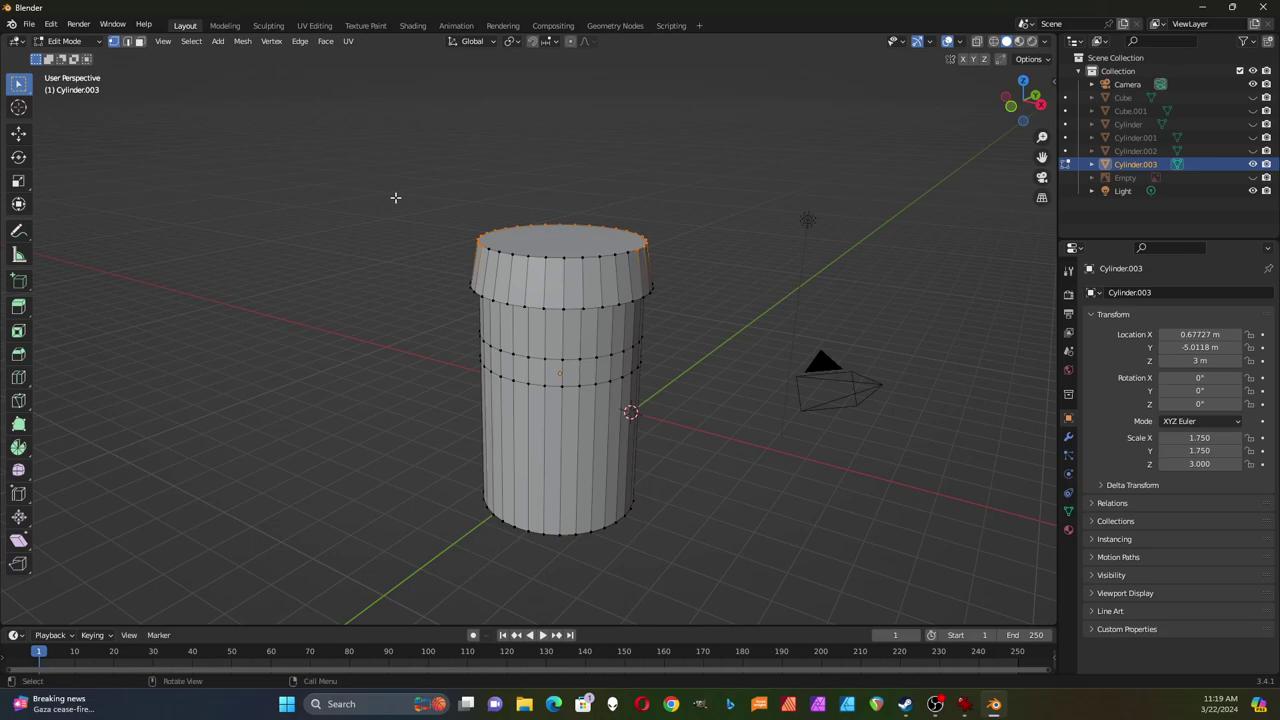
{"action": "left_click_drag", "start_coordinate": [461, 180], "coordinate": [661, 267]}
{"action": "right_click", "coordinate": [569, 243]}
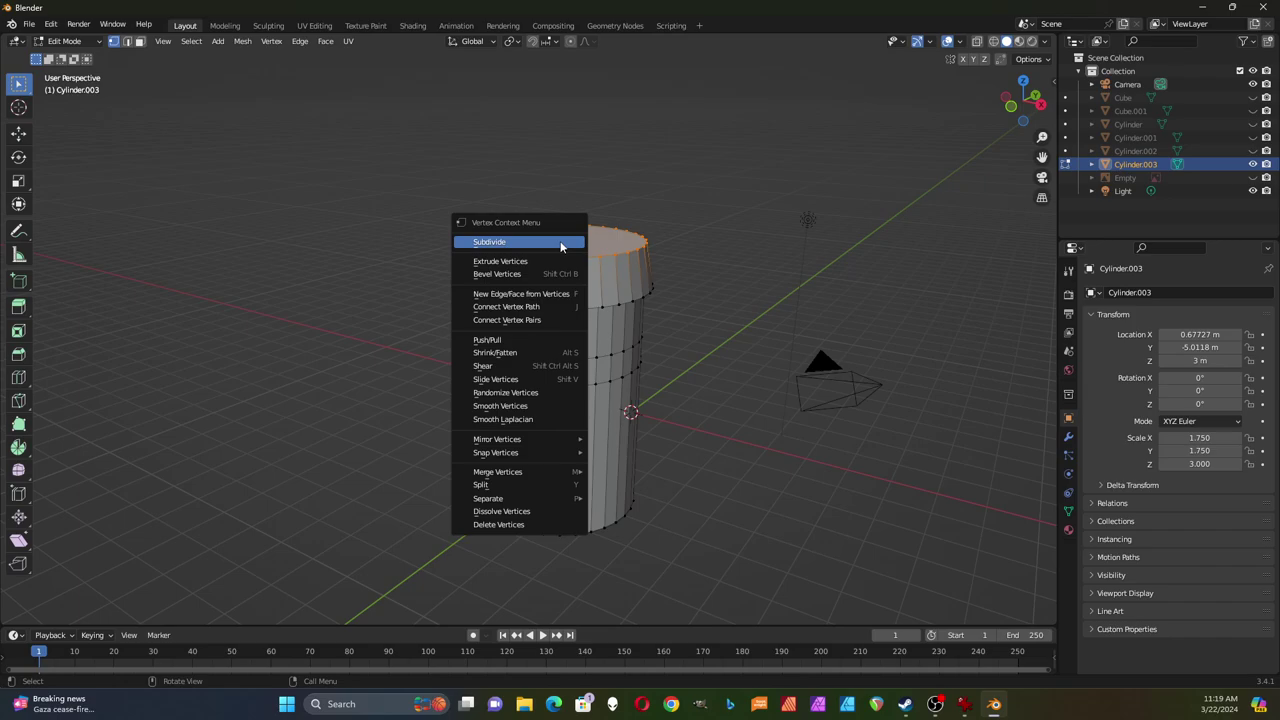
{"action": "mouse_move", "coordinate": [522, 474]}
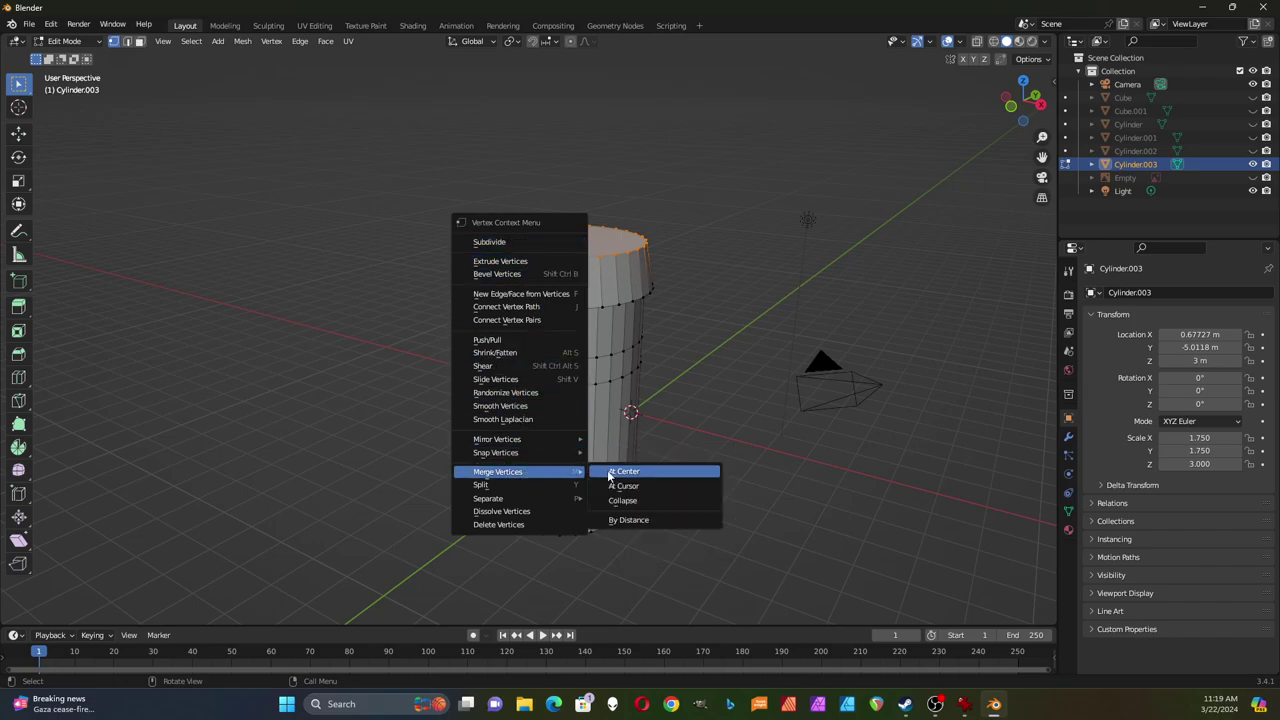